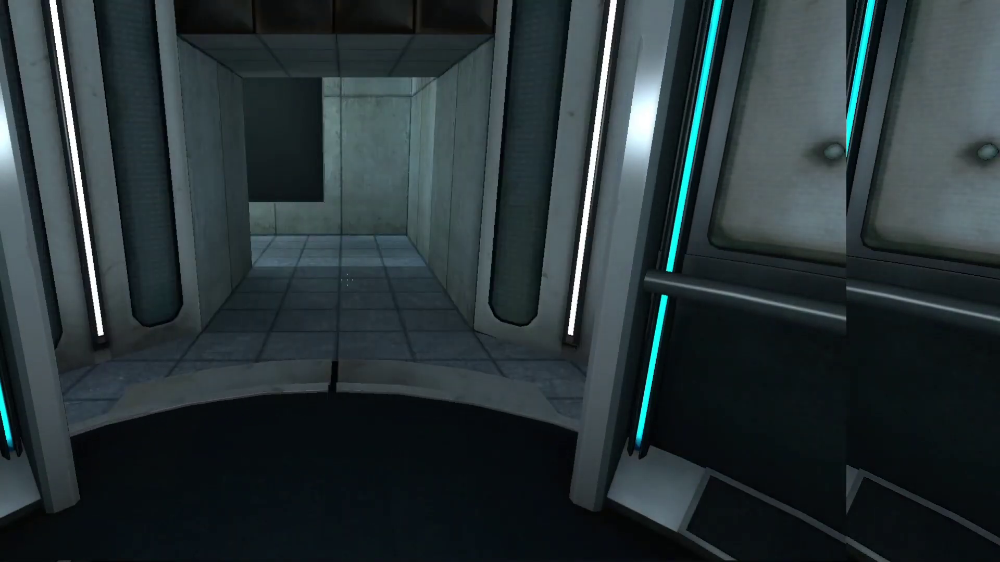
Walk from the elevator into test chamber 01, viewing the chamber sign and security camera
key("w")
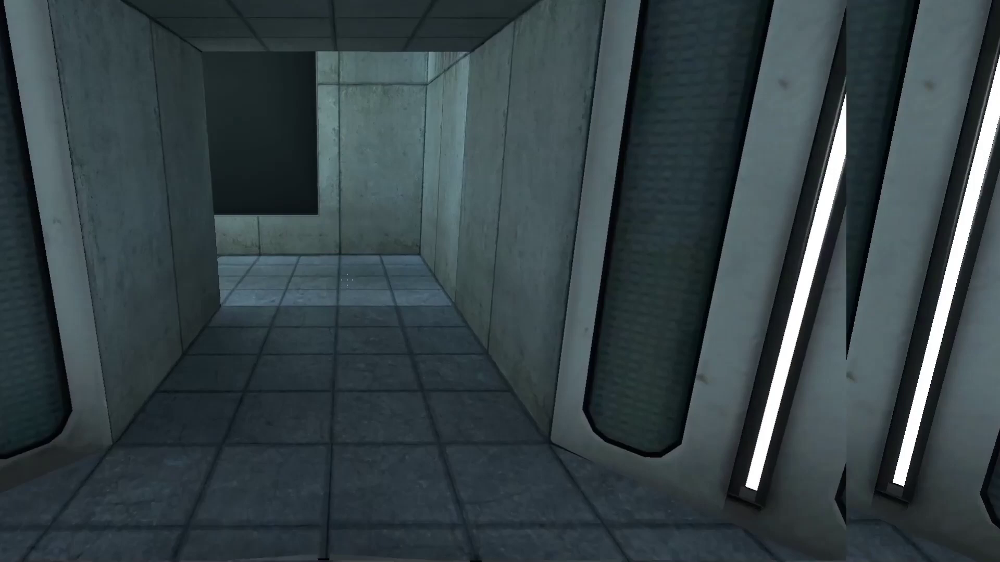
key("w")
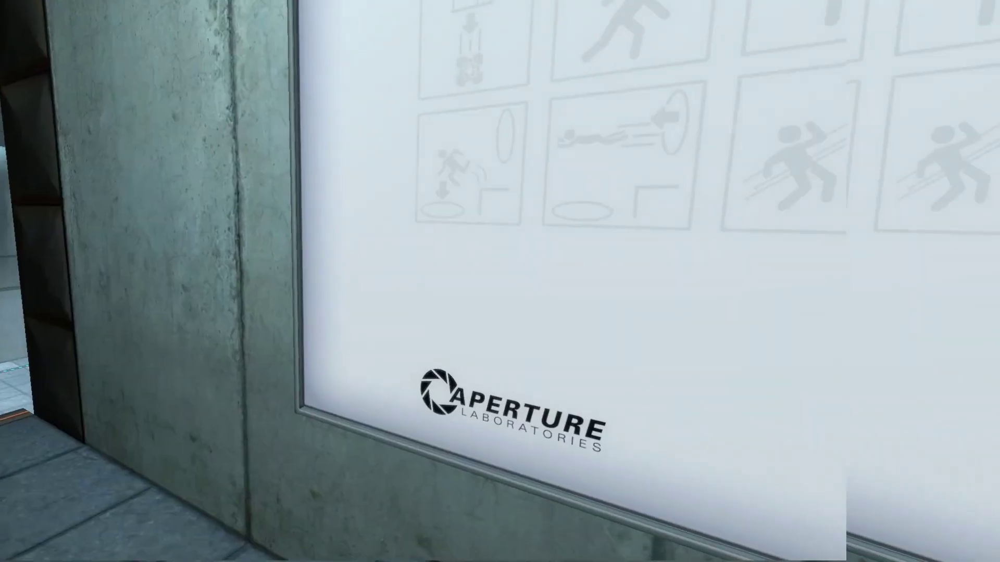
key("w")
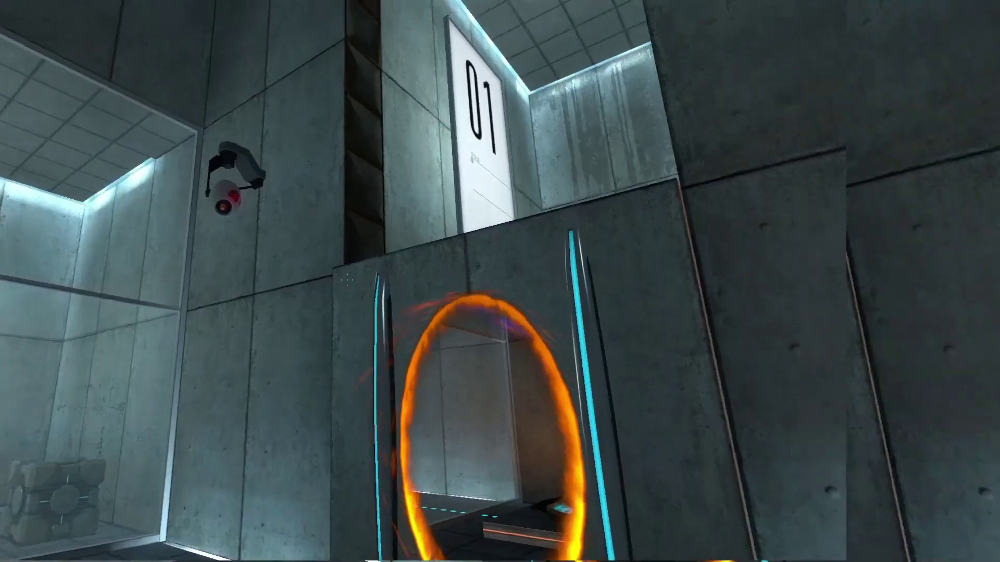
key("w")
key("w")
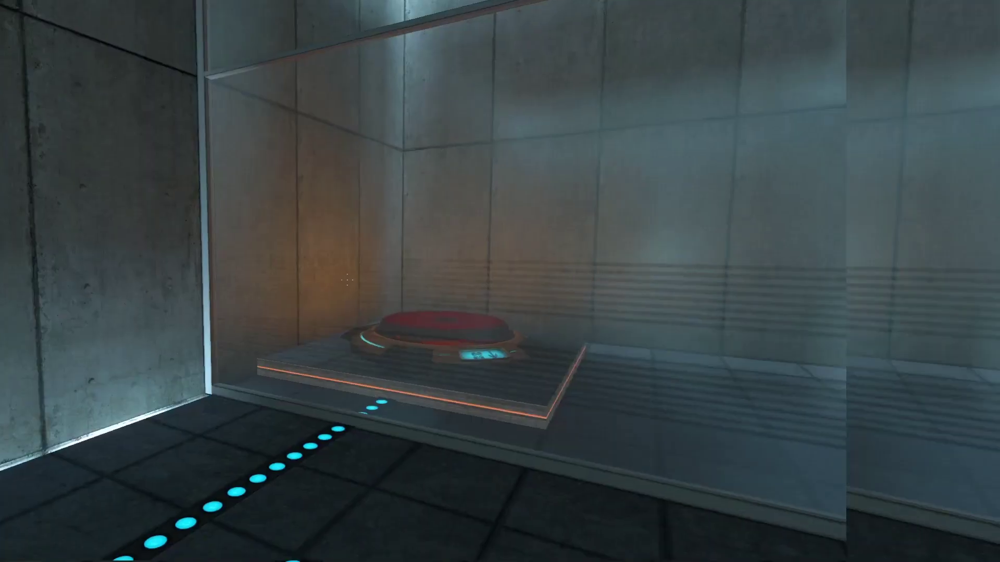
left_click(500, 281)
left_click_drag(501, 281, 391, 156)
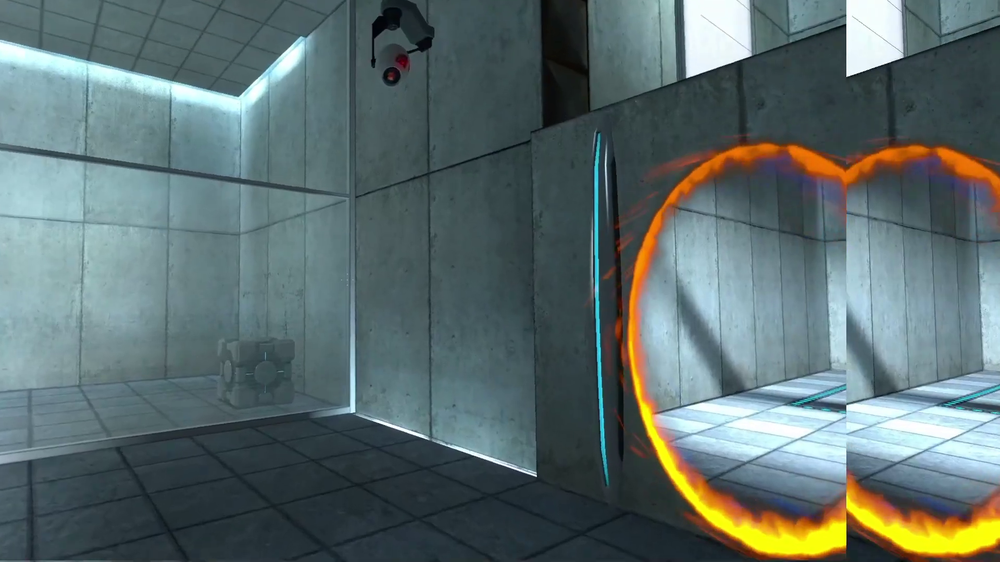
Go through the orange portal, pick up the cube and carry it back through the portals
key("w")
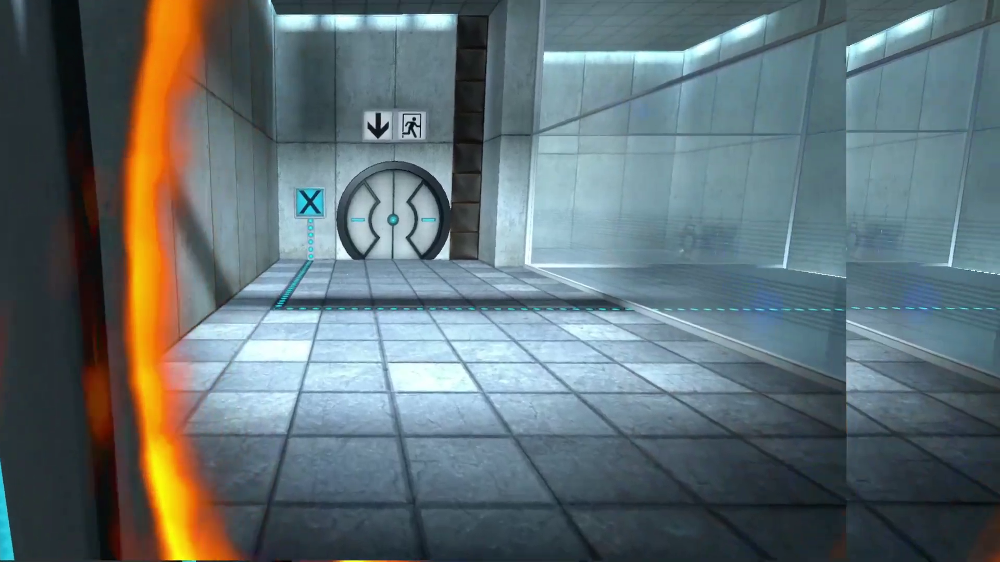
key("w")
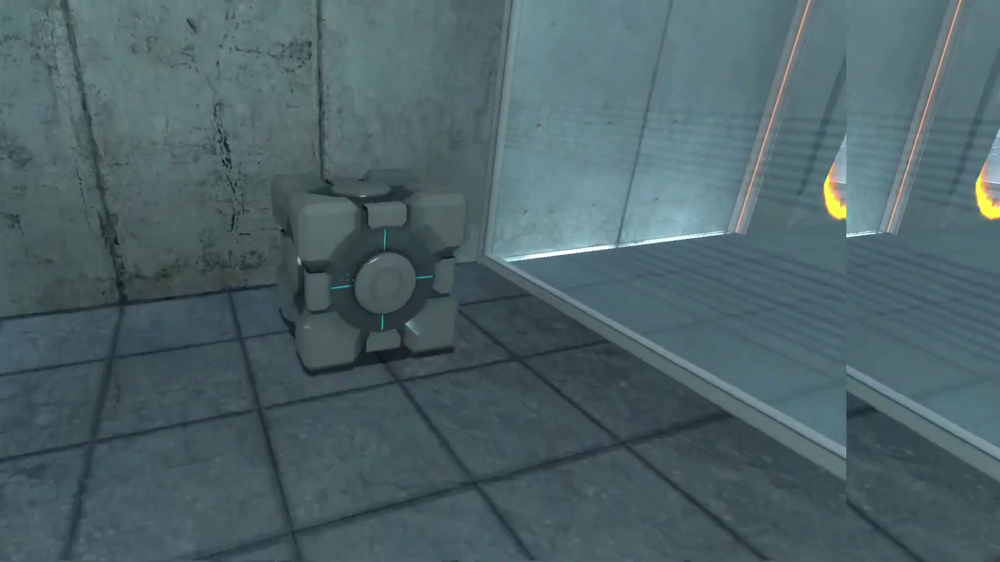
key("e")
key("w")
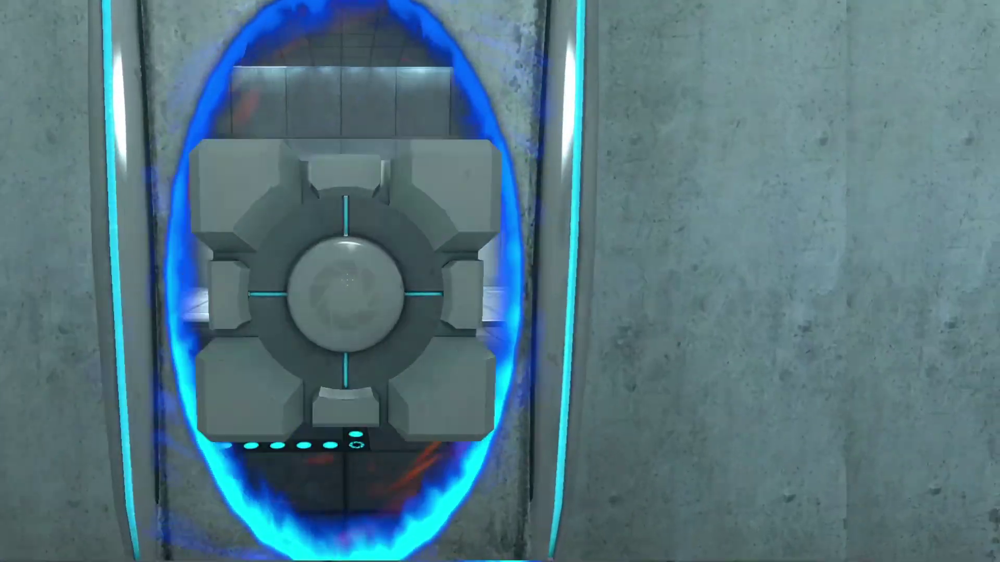
key("w")
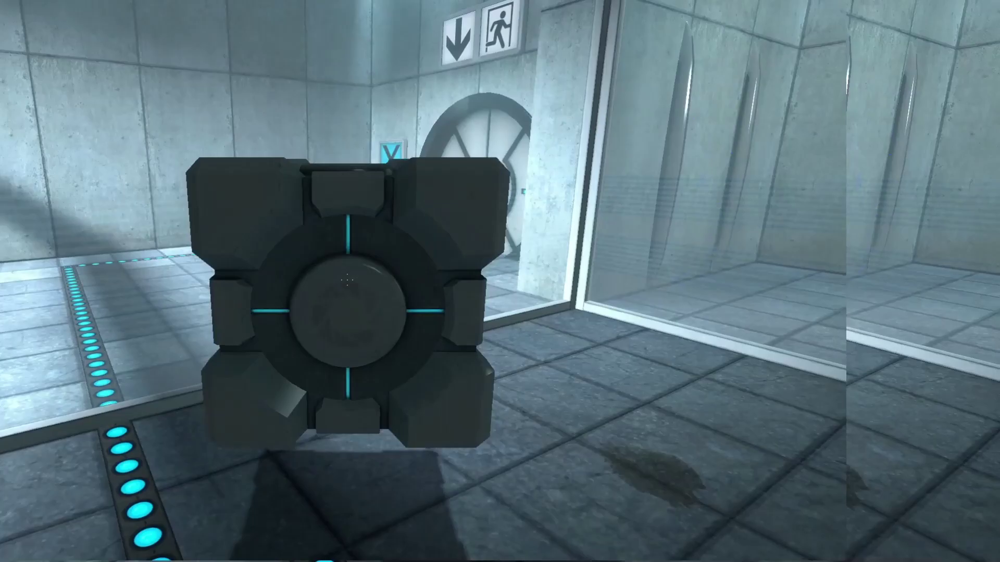
key("w")
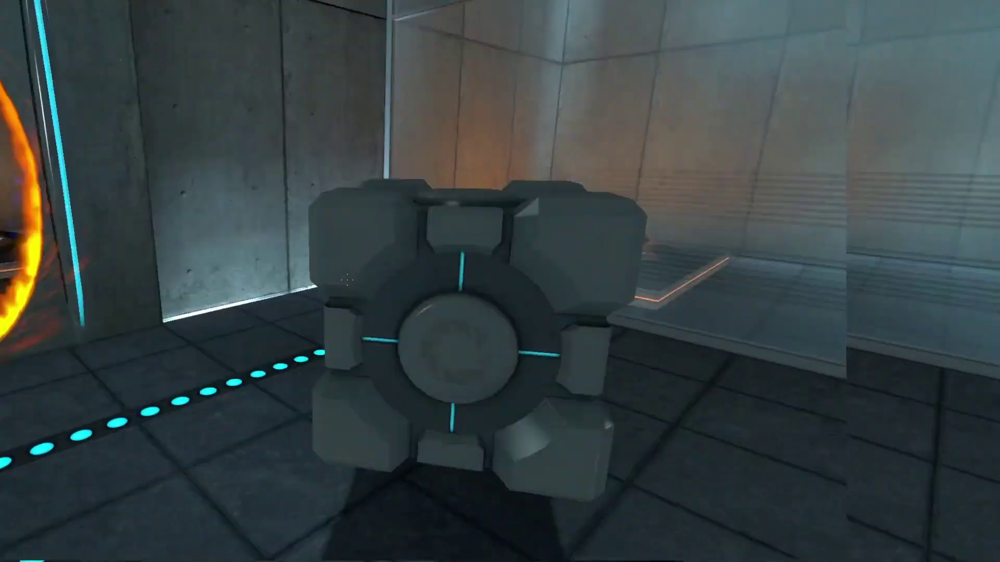
key("w")
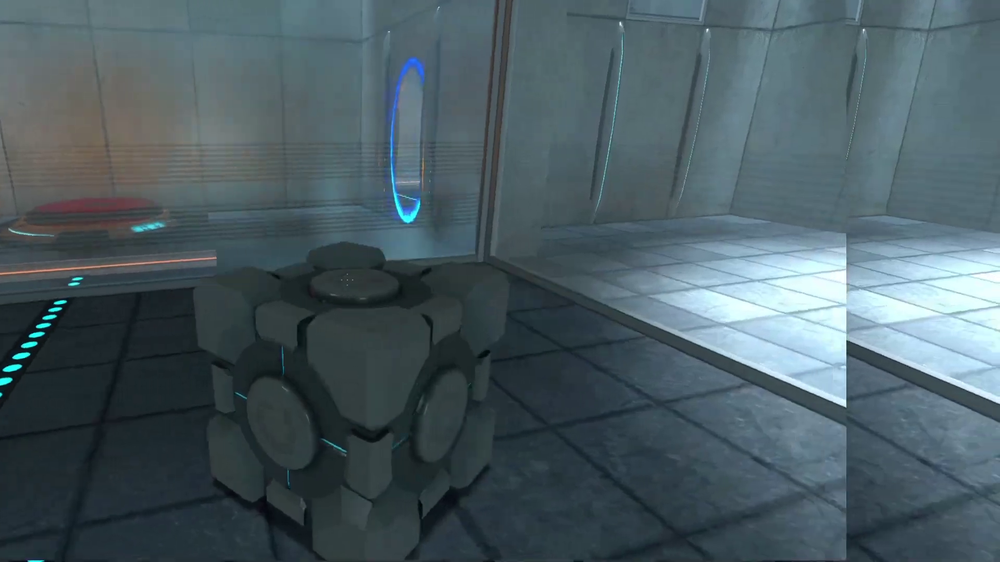
key("w")
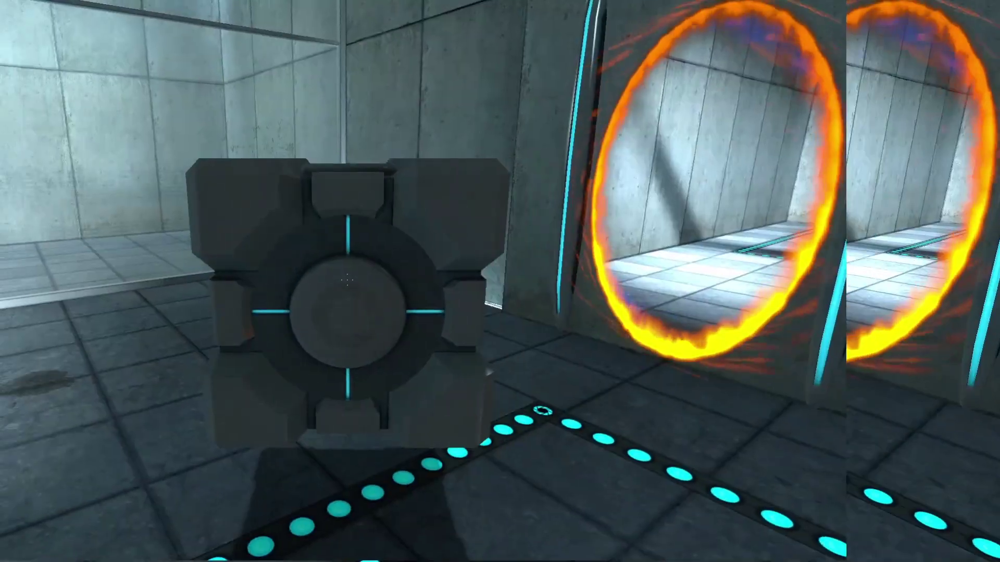
key("a")
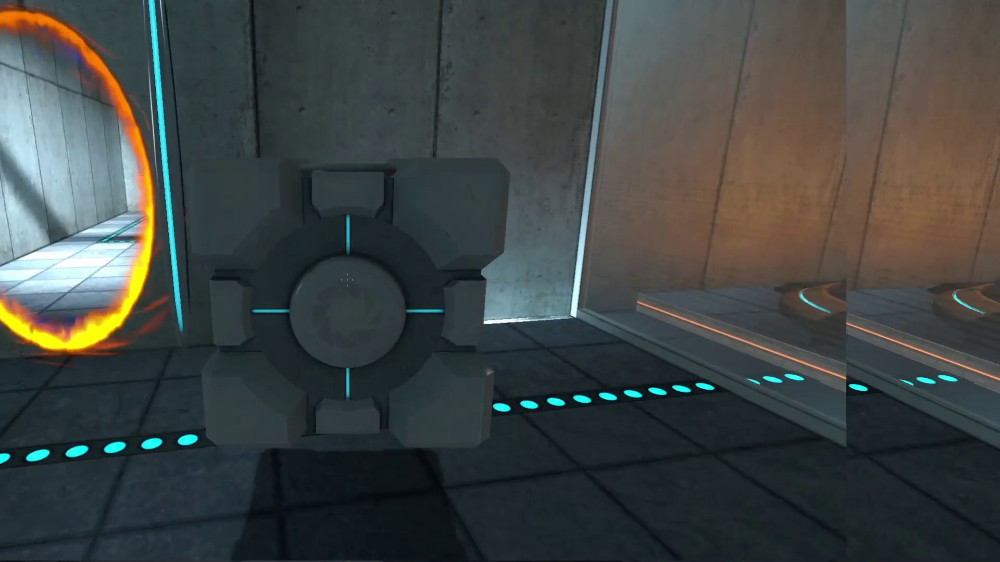
key("a")
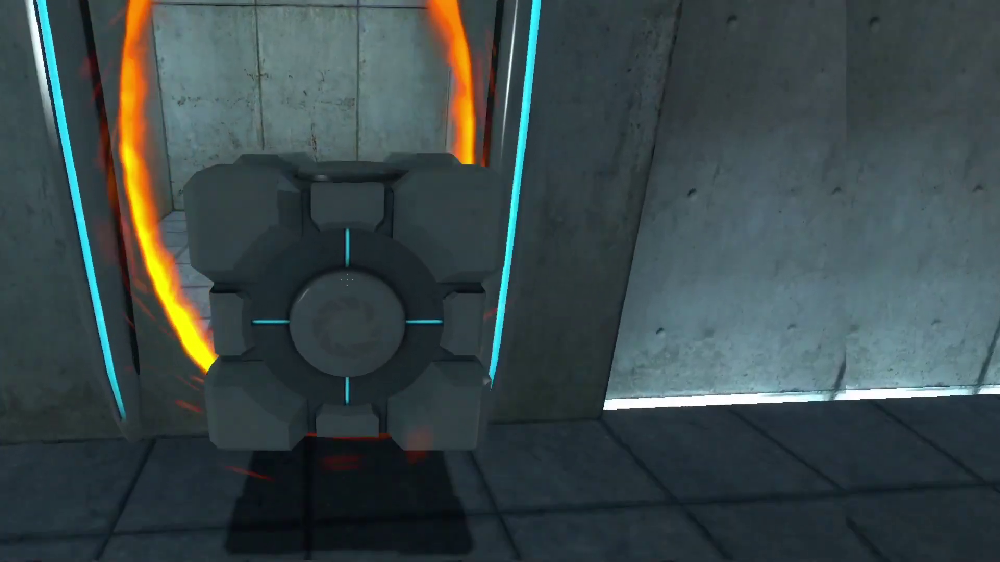
key("w")
key("w")
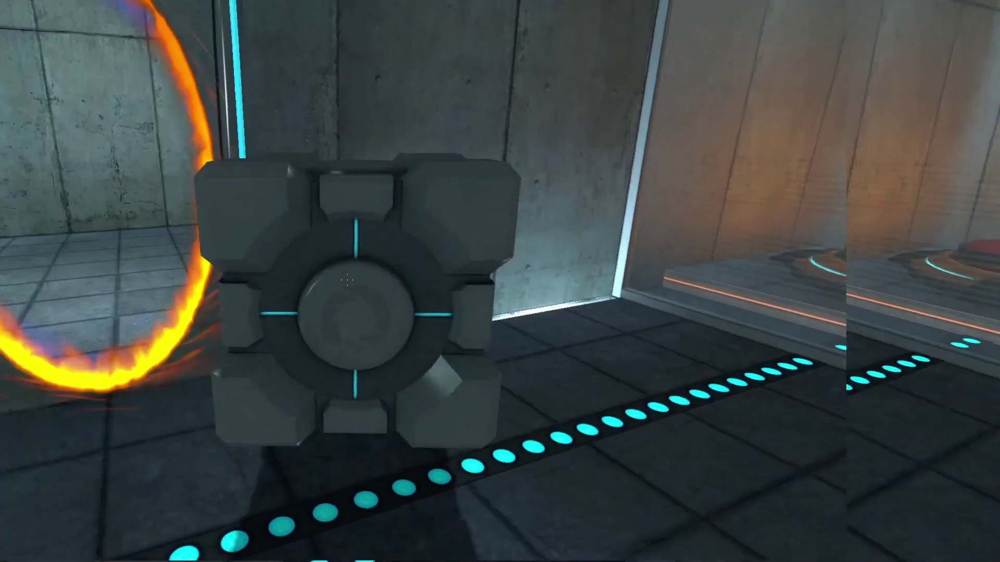
Drop the cube onto the red button and walk to the opened exit door
key("w")
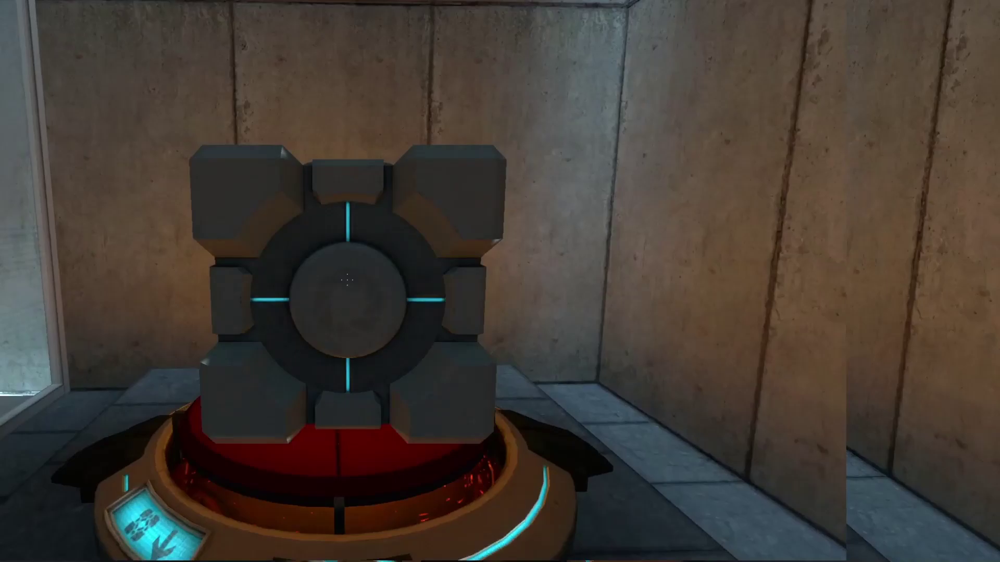
key("w")
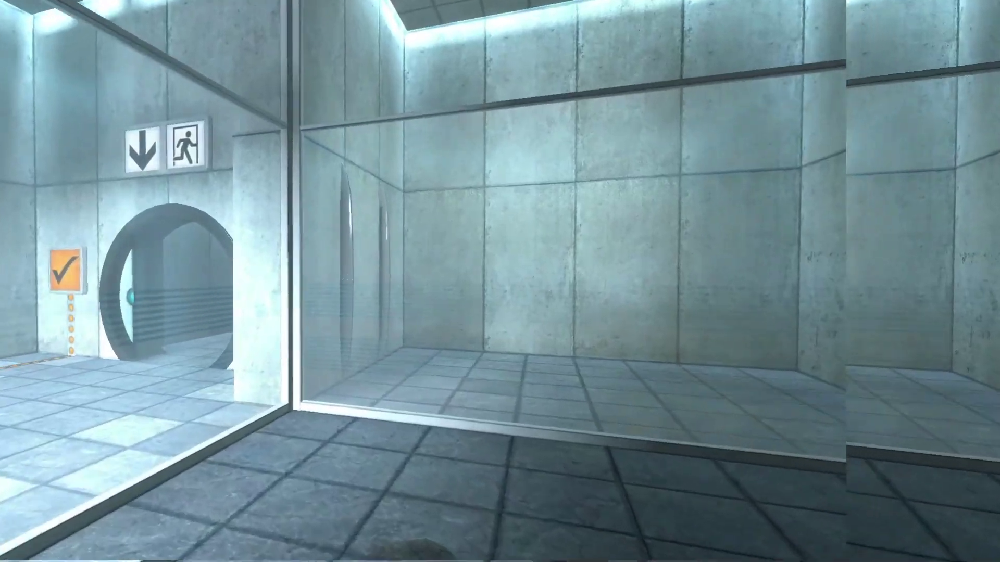
key("w")
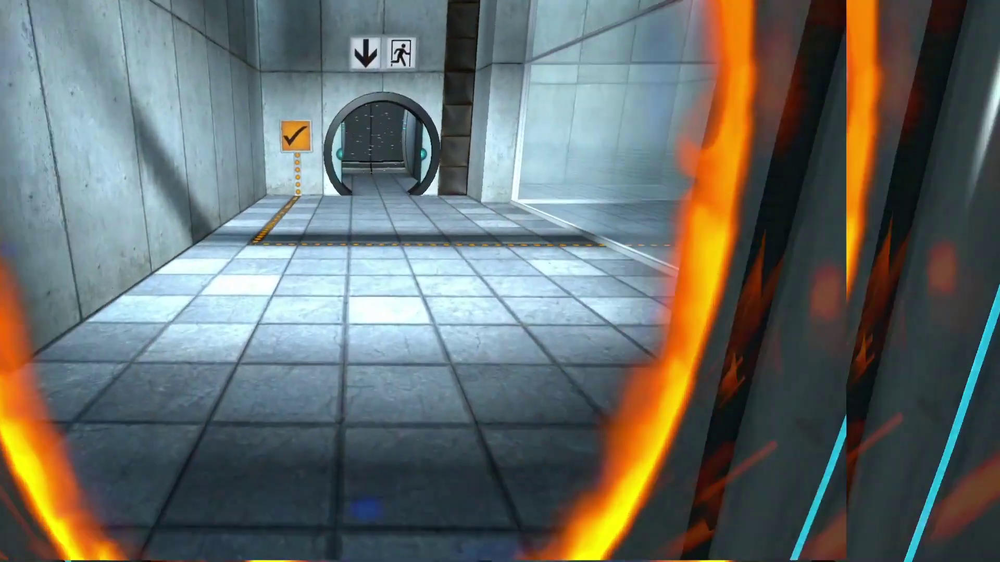
key("w")
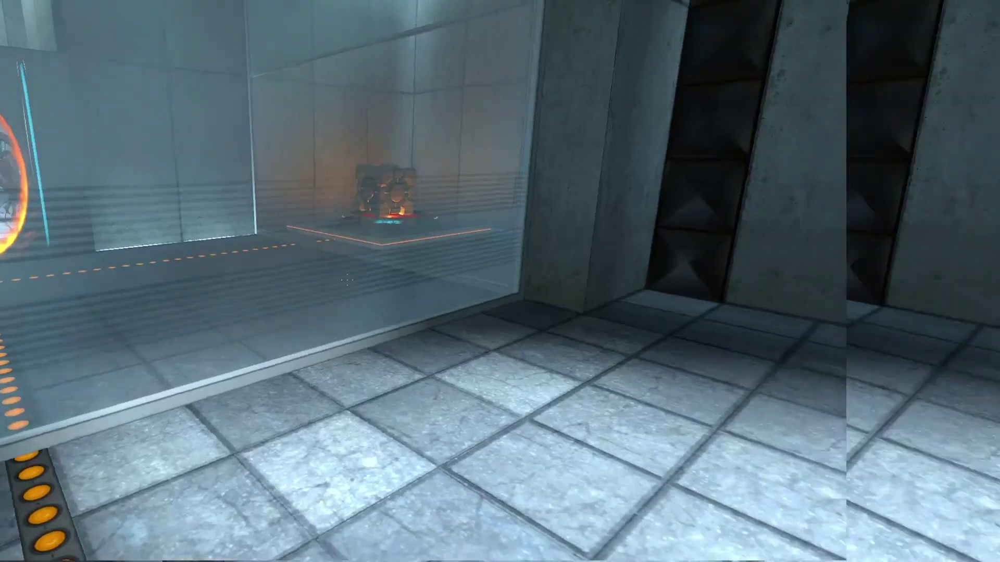
key("d")
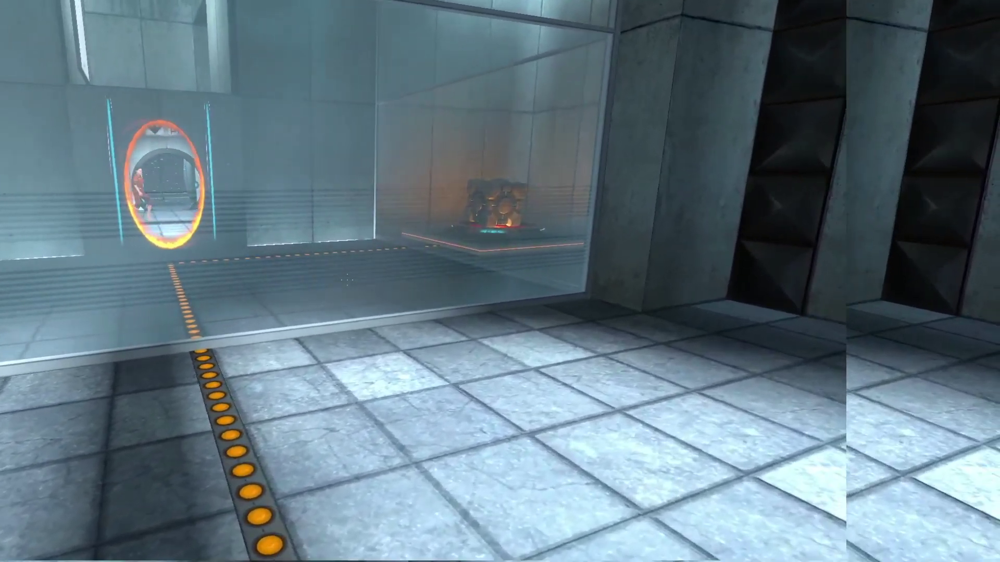
key("w")
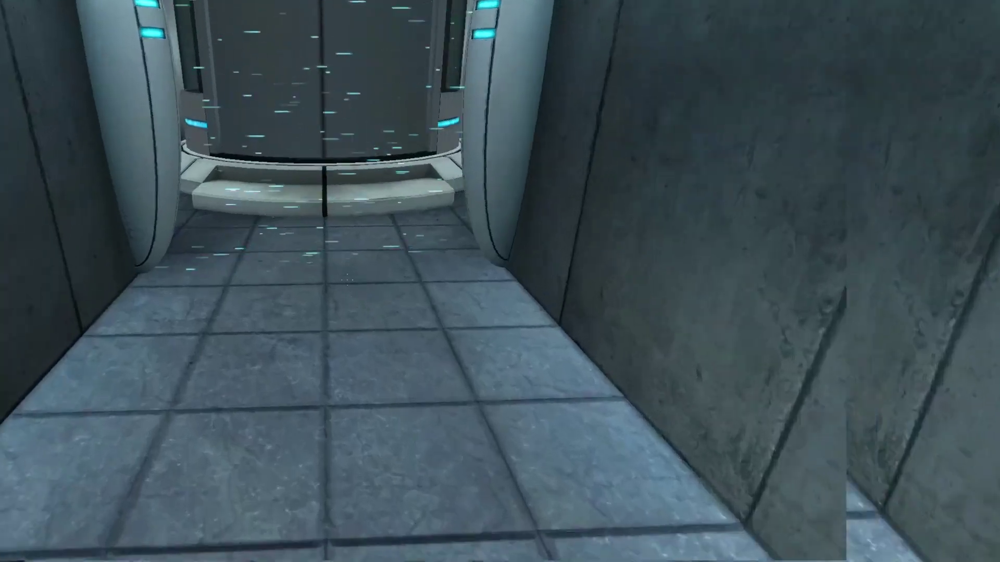
Step into the elevator and turn around to face its doors for the ride
key("w")
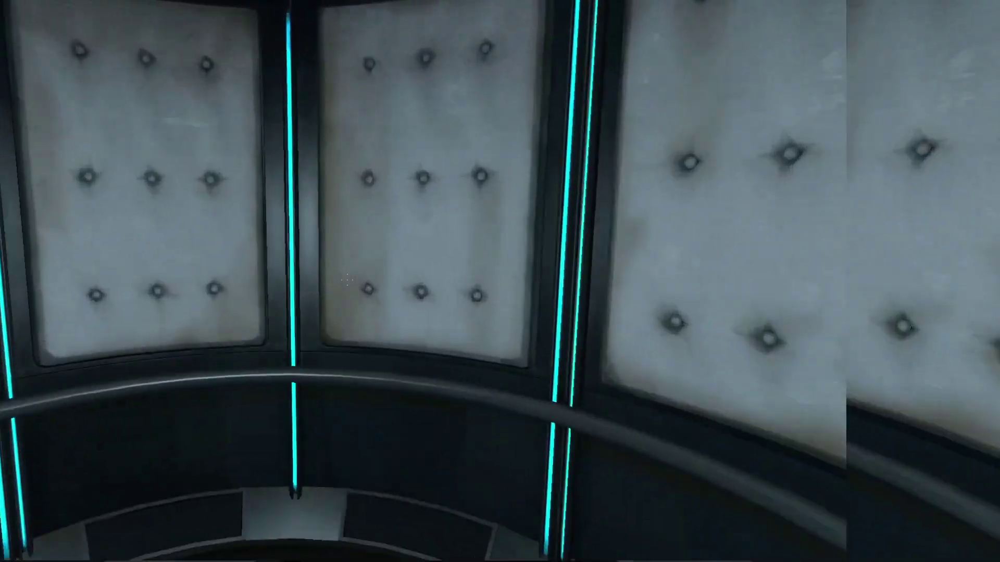
left_click_drag(346, 280, 346, 280)
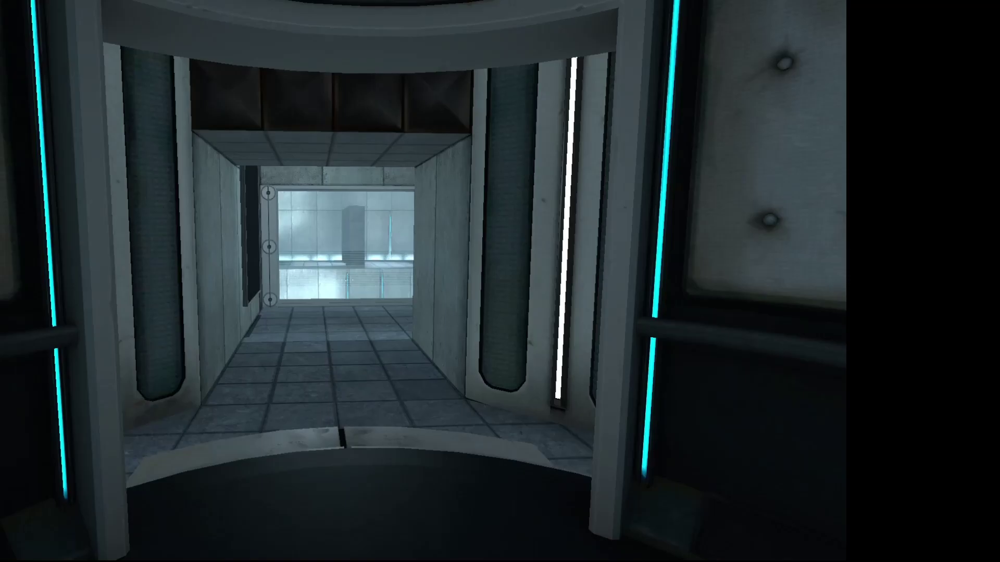
Walk down the corridor to the observation window and look over the chamber and camera
key("w")
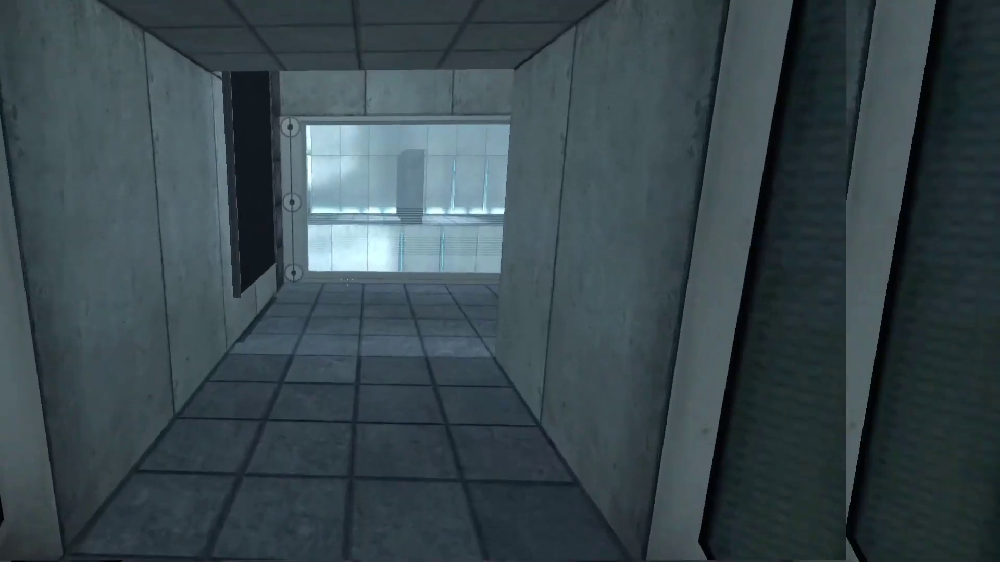
key("w")
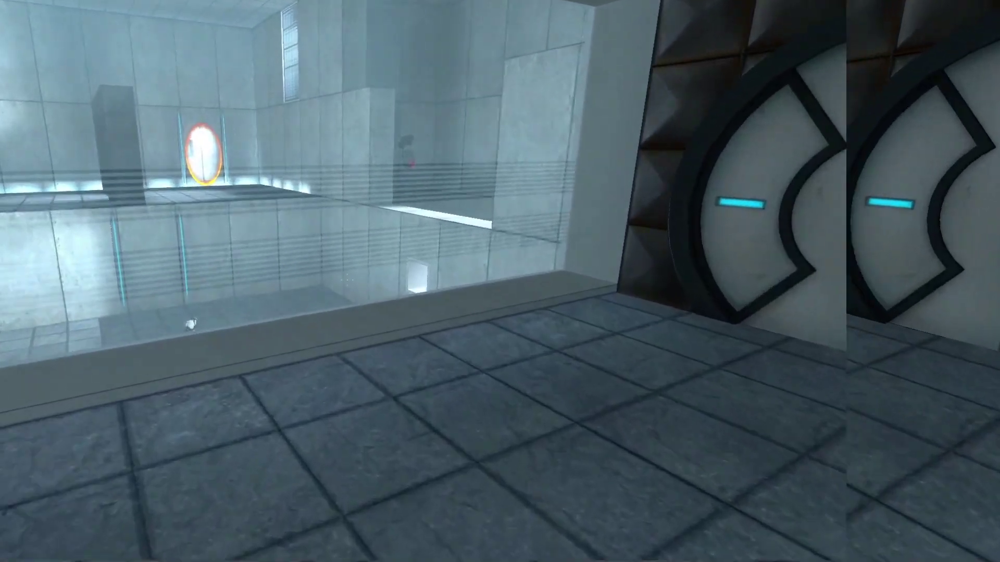
key("w")
key("w")
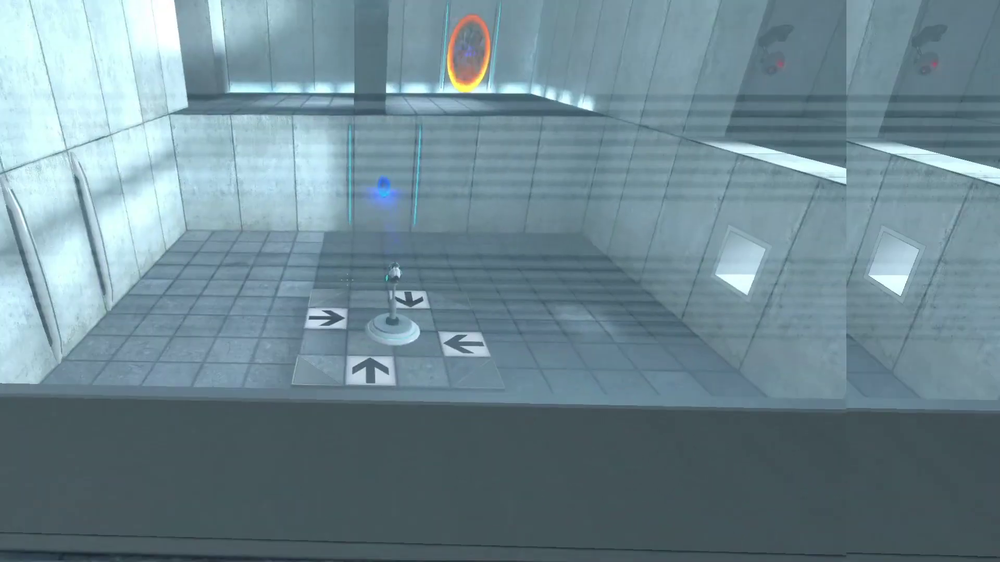
key("w")
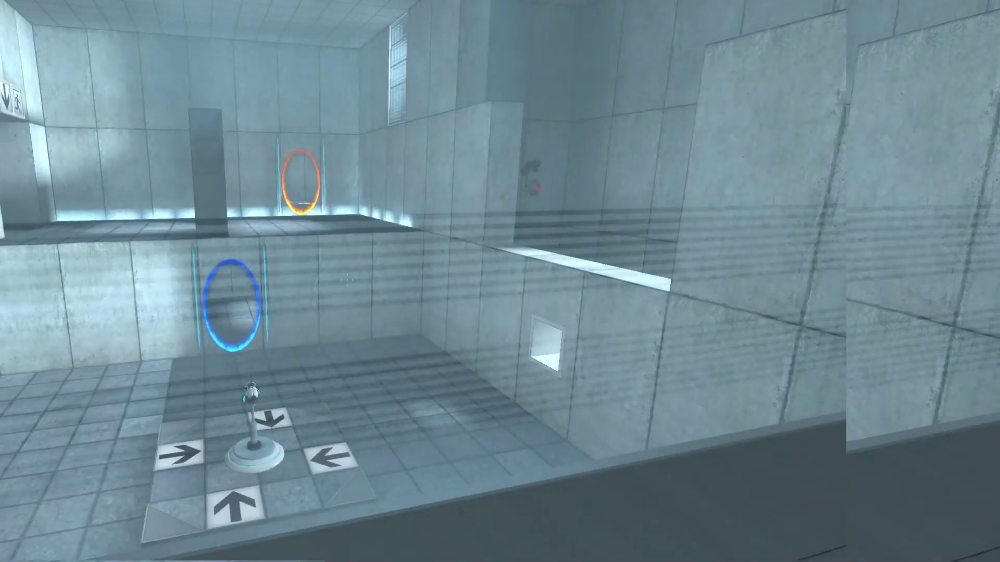
key("w")
key("w")
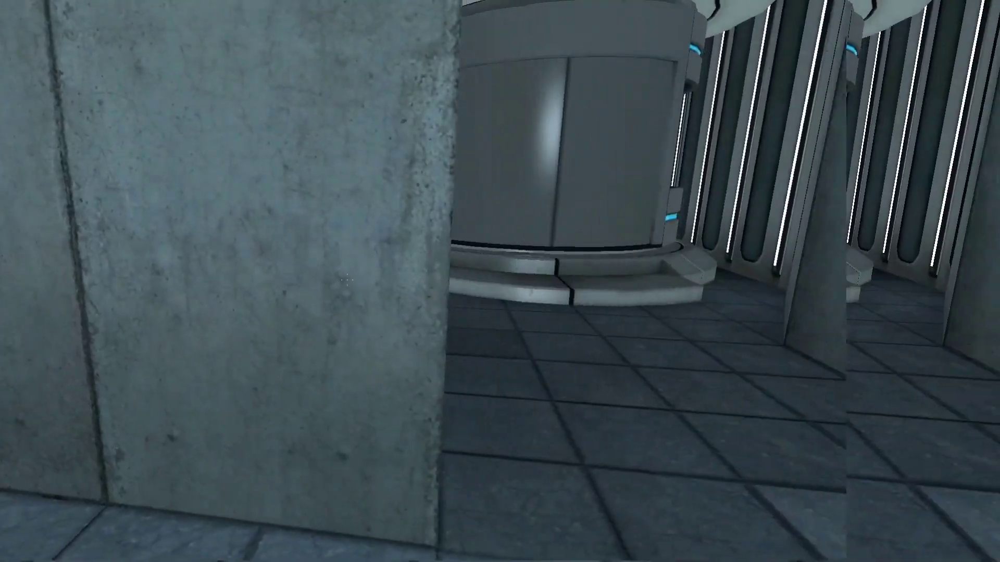
key("w")
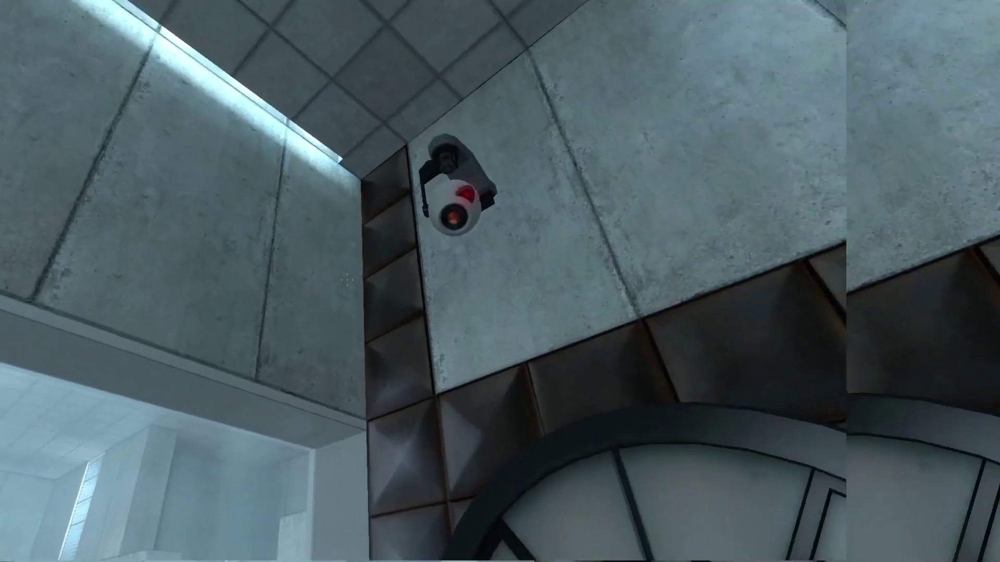
key("w")
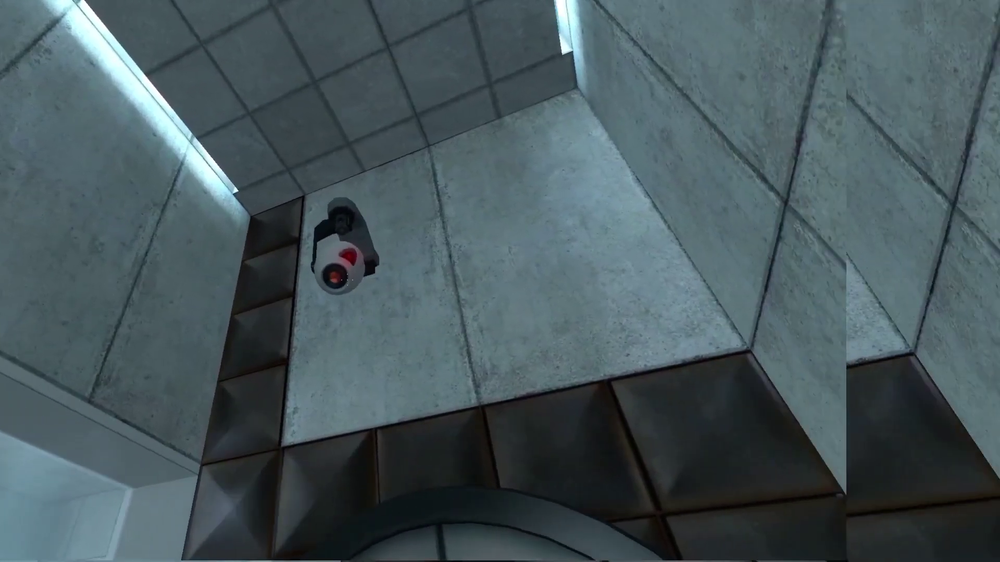
key("a")
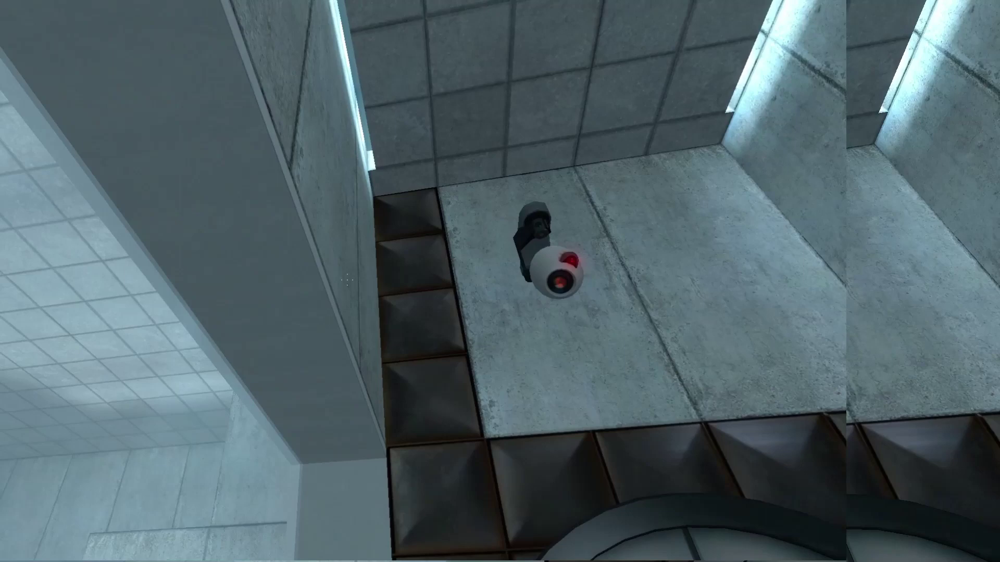
key("w")
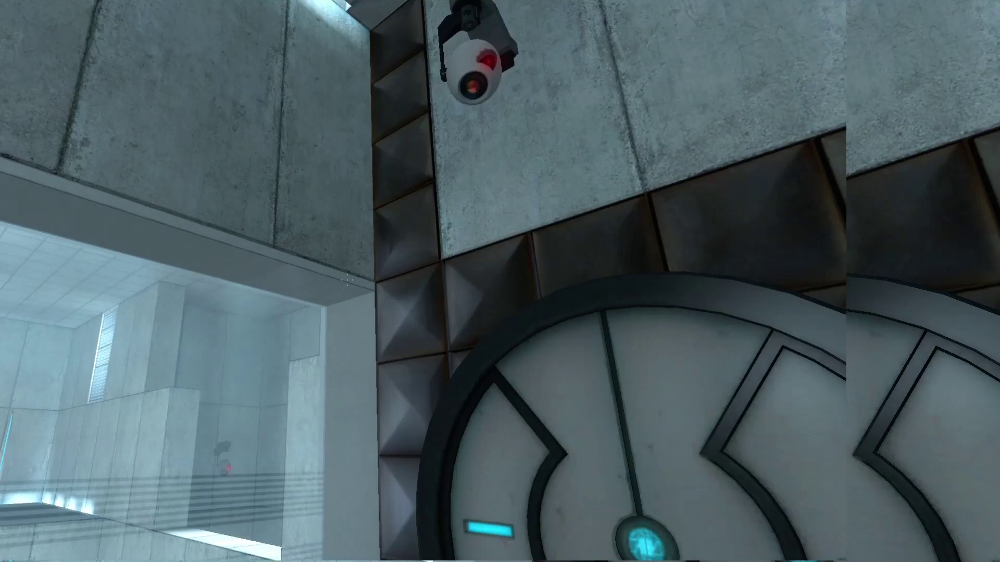
Pass through the portals into the bright room and take the portal gun from its pedestal
key("w")
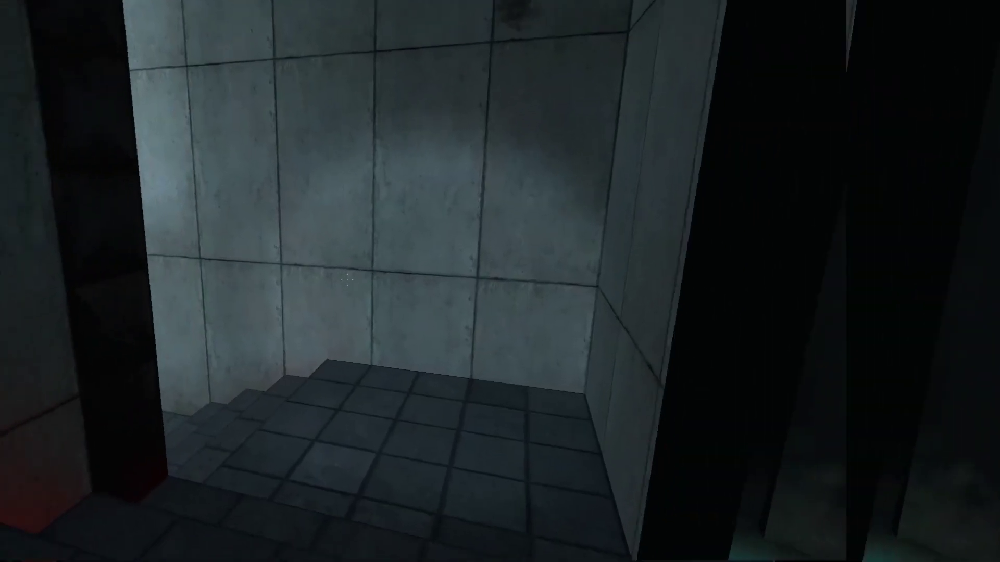
key("w")
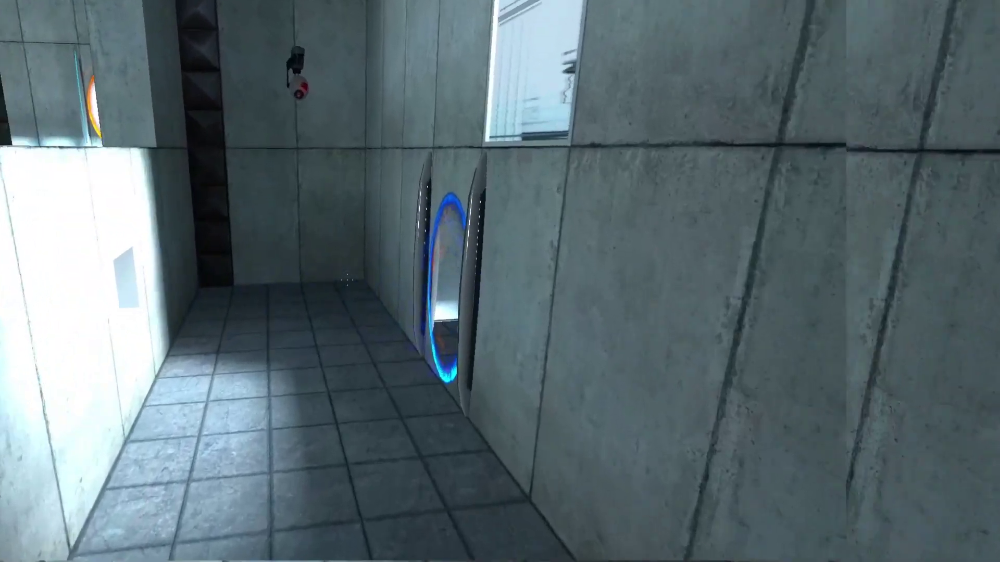
key("w")
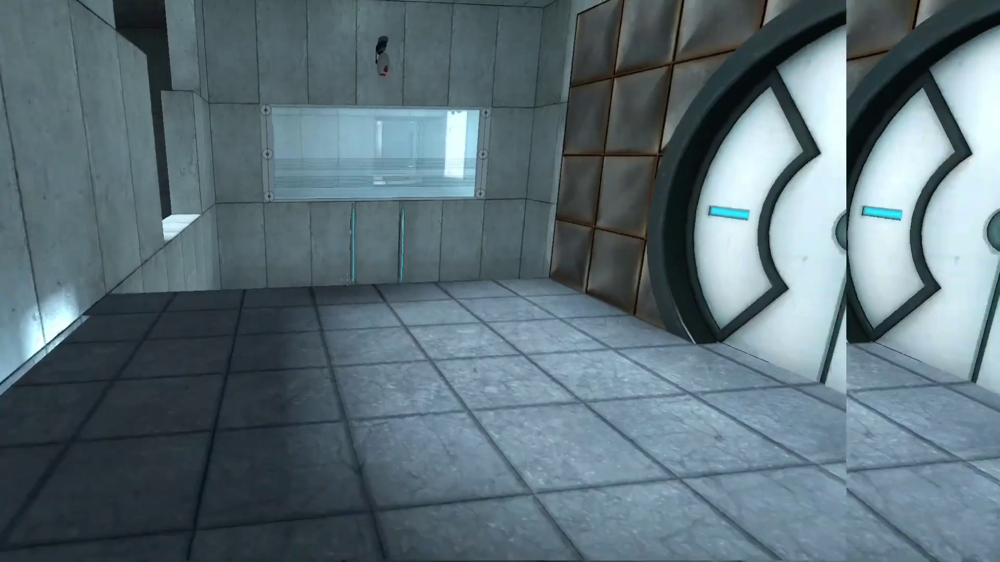
key("w")
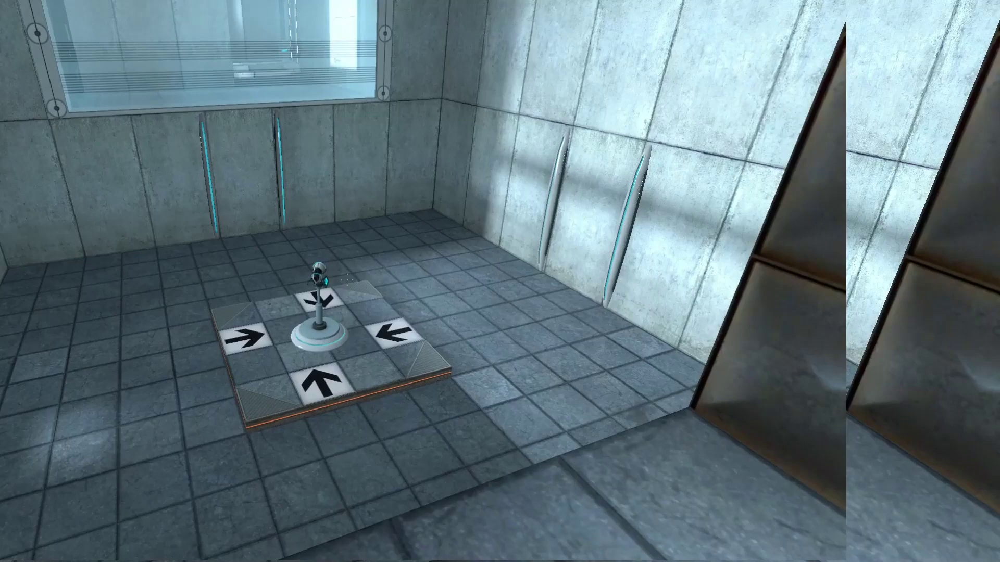
left_click(500, 281)
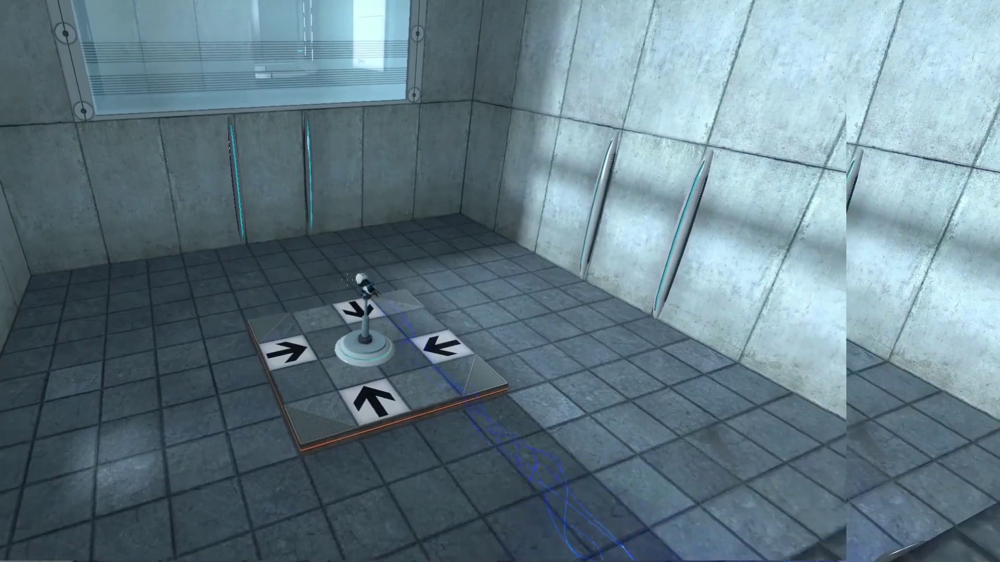
key("w")
key("w")
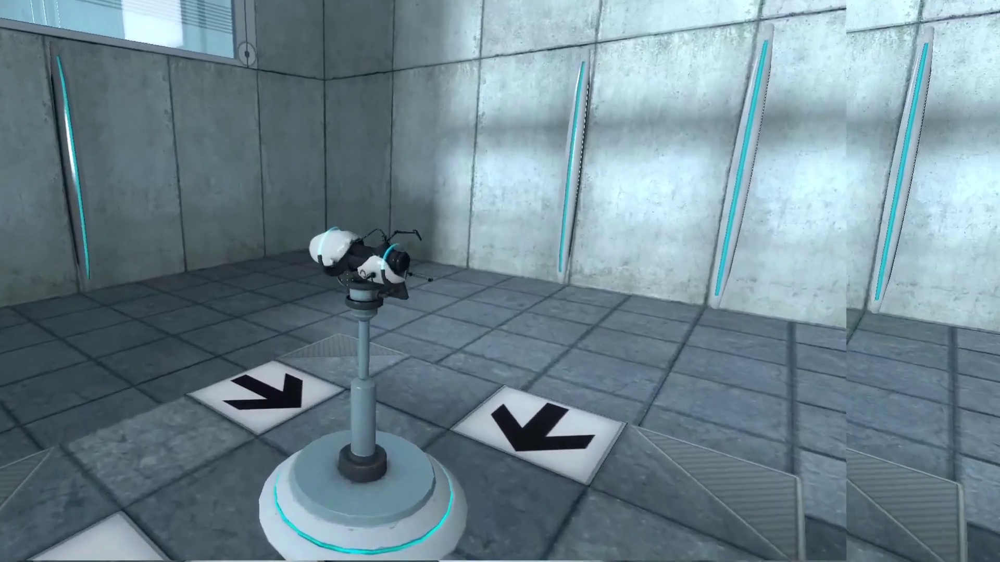
key("w")
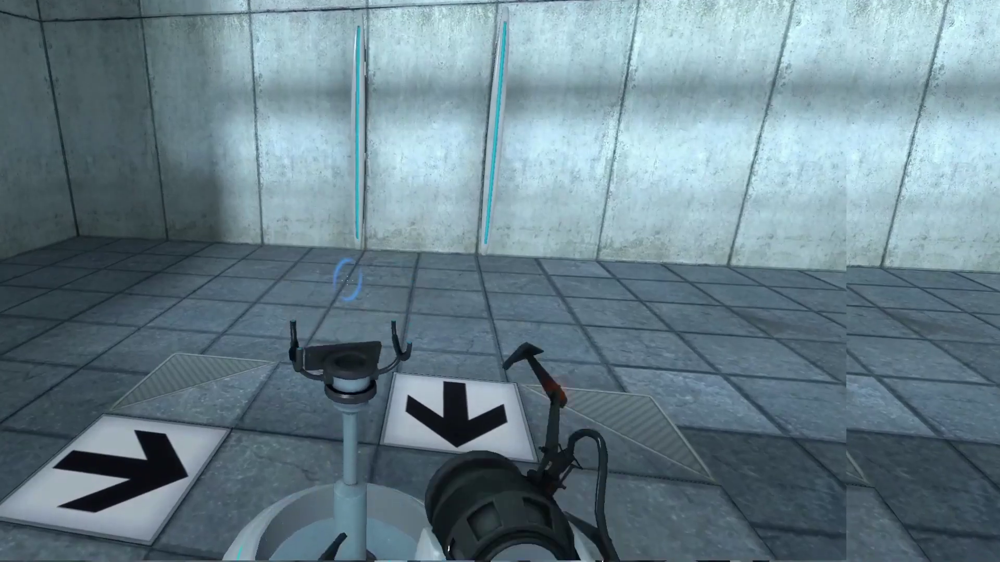
Survey the chamber, shoot a blue portal onto the wall, and step onto the floor button
key("w")
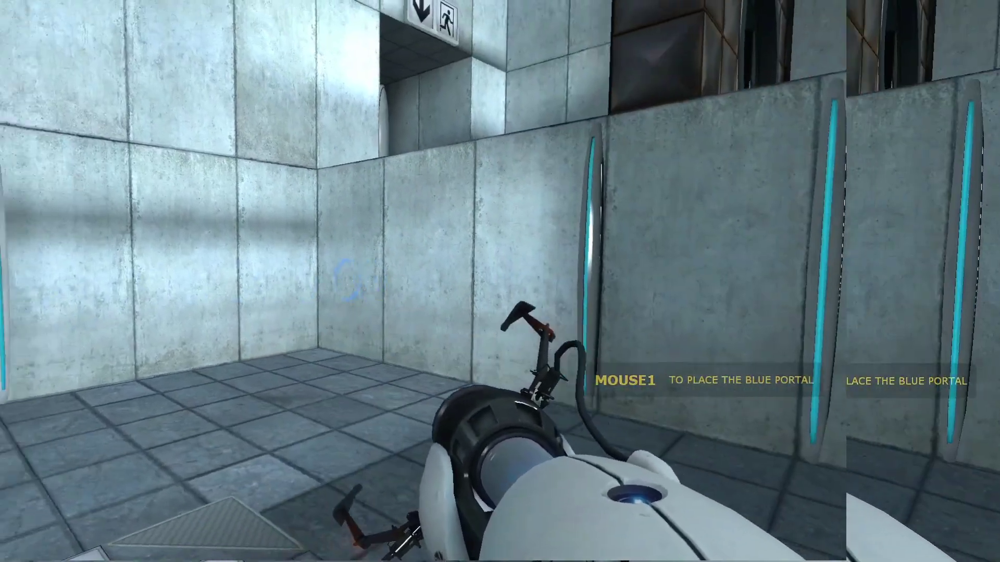
key("w")
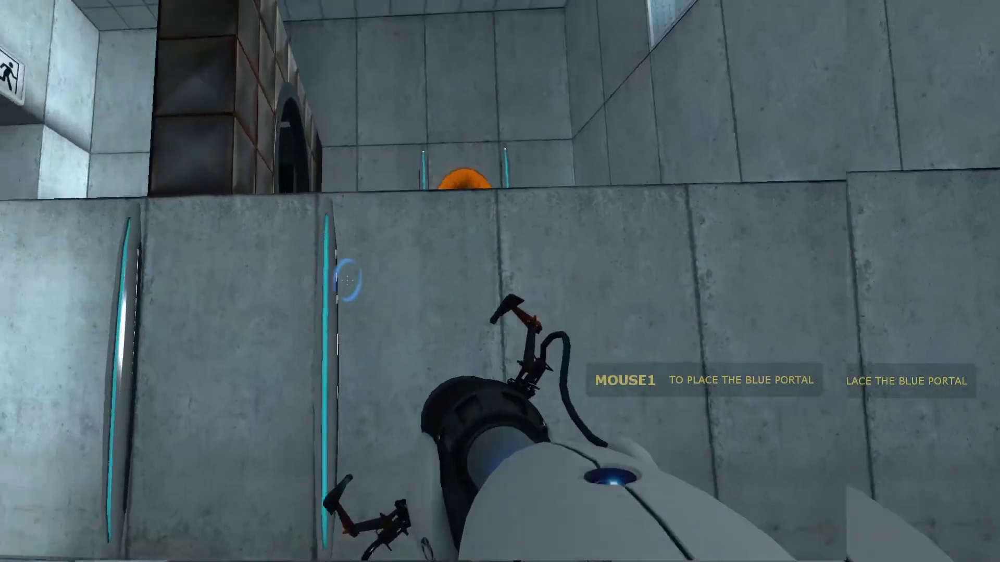
key("w")
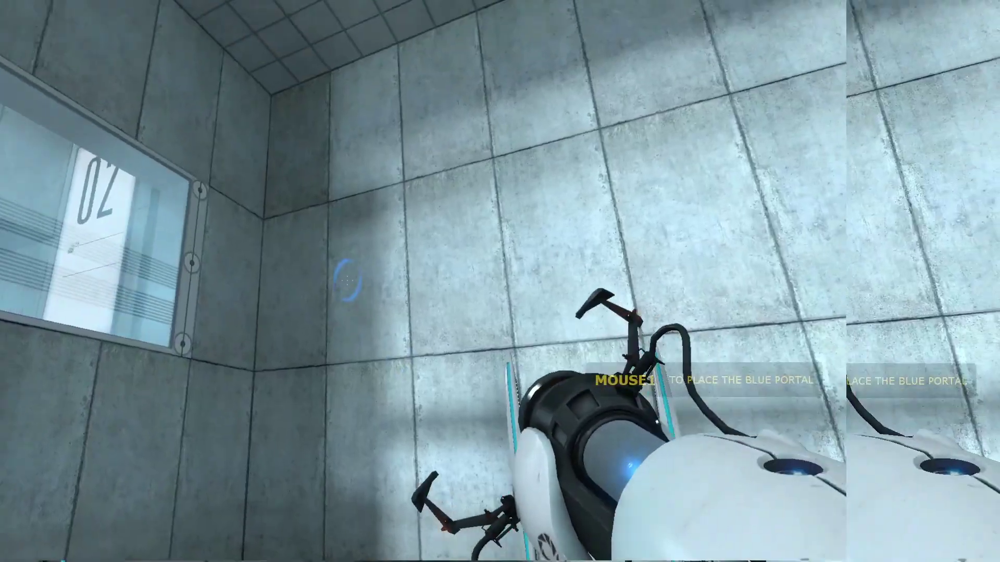
key("w")
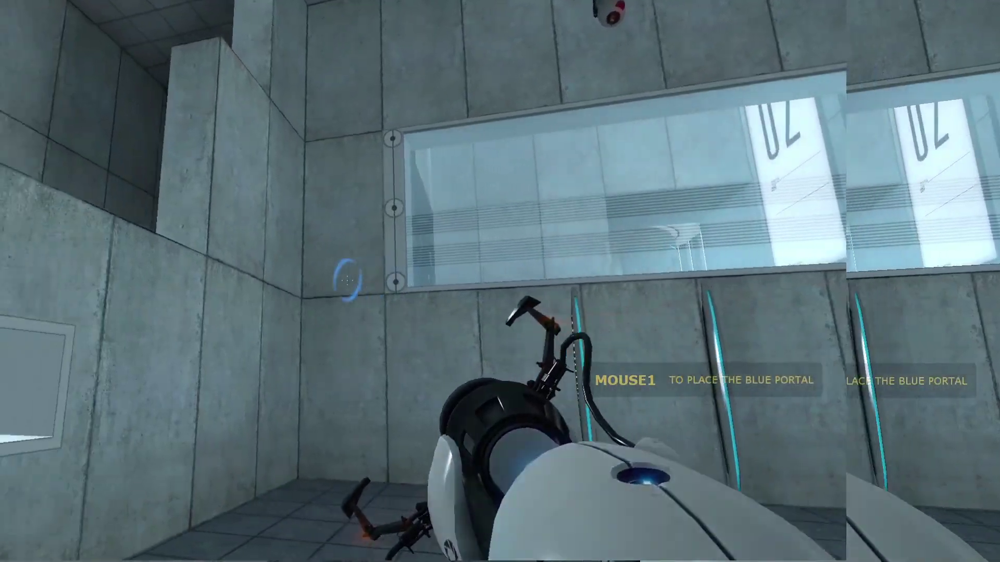
key("w")
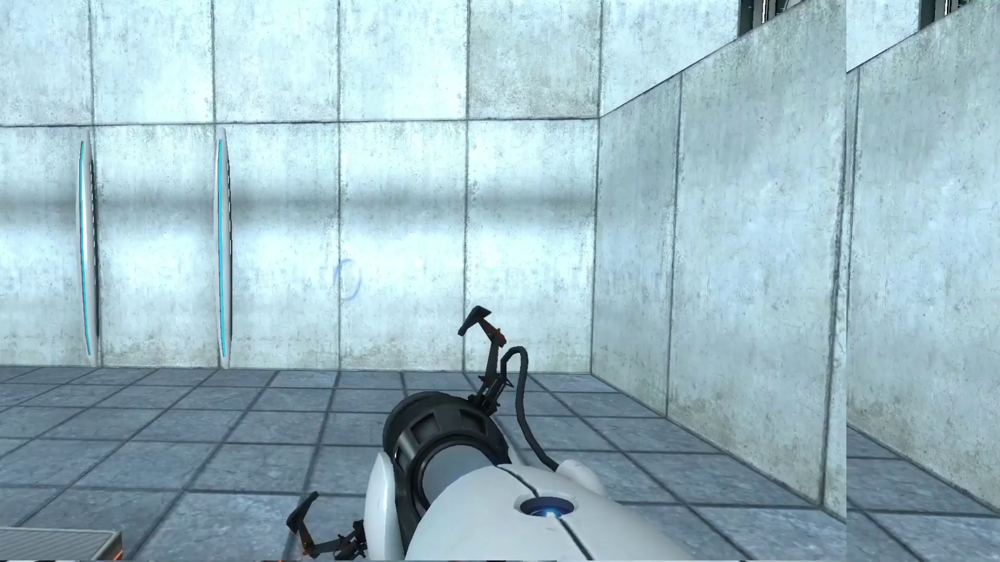
left_click(499, 282)
right_click(499, 281)
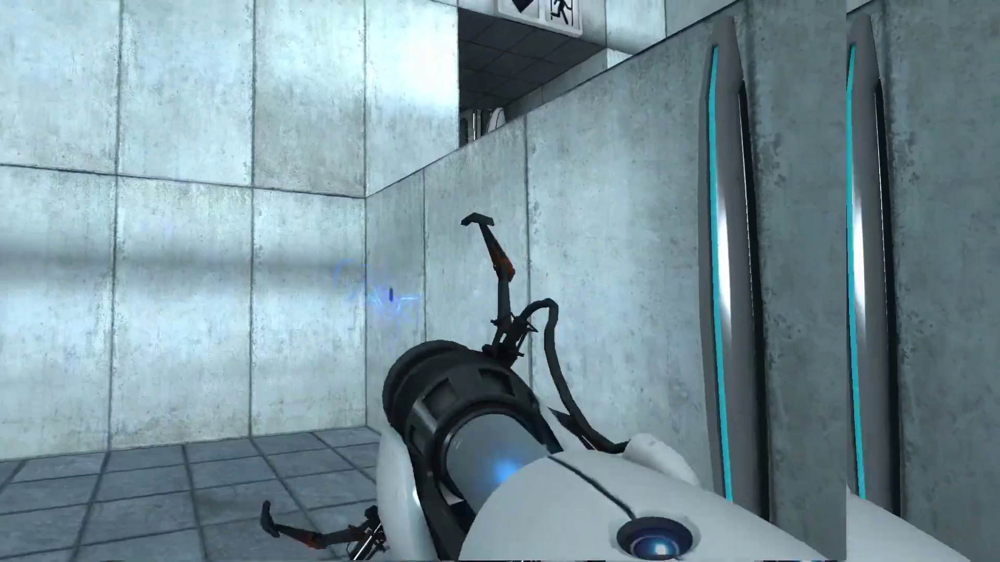
key("w")
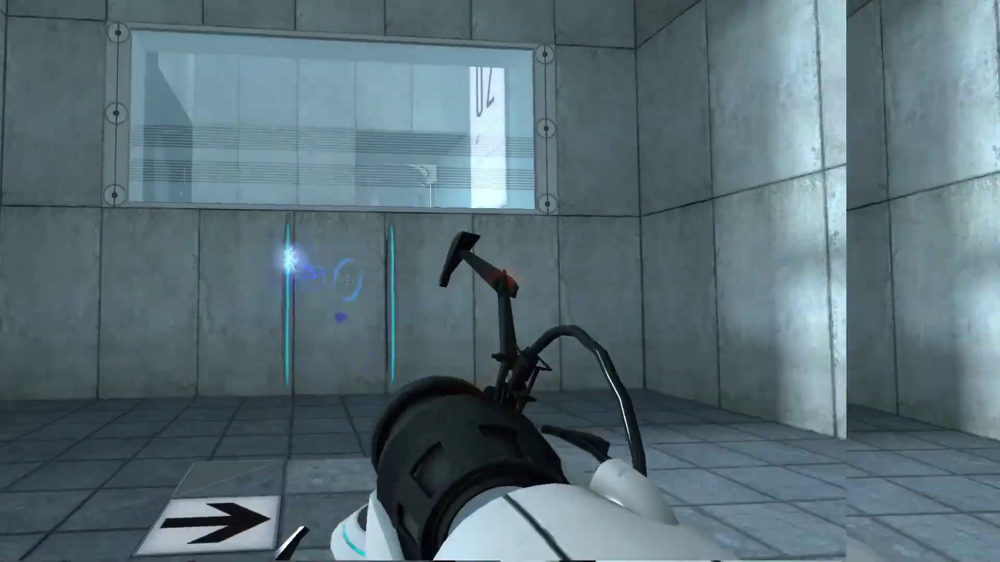
key("w")
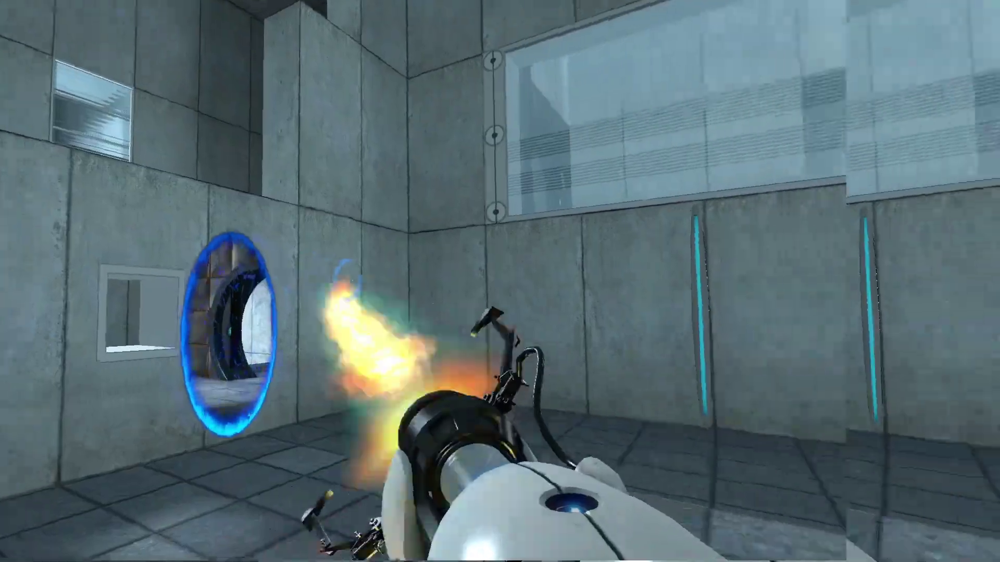
key("w")
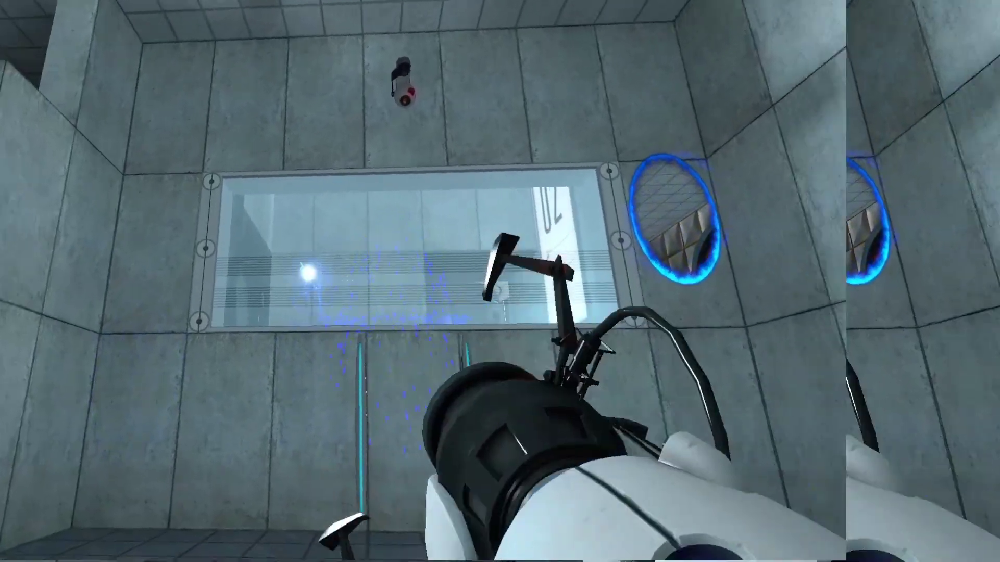
Fire blue portals at the walls and floor, knocking the security camera off
key("w")
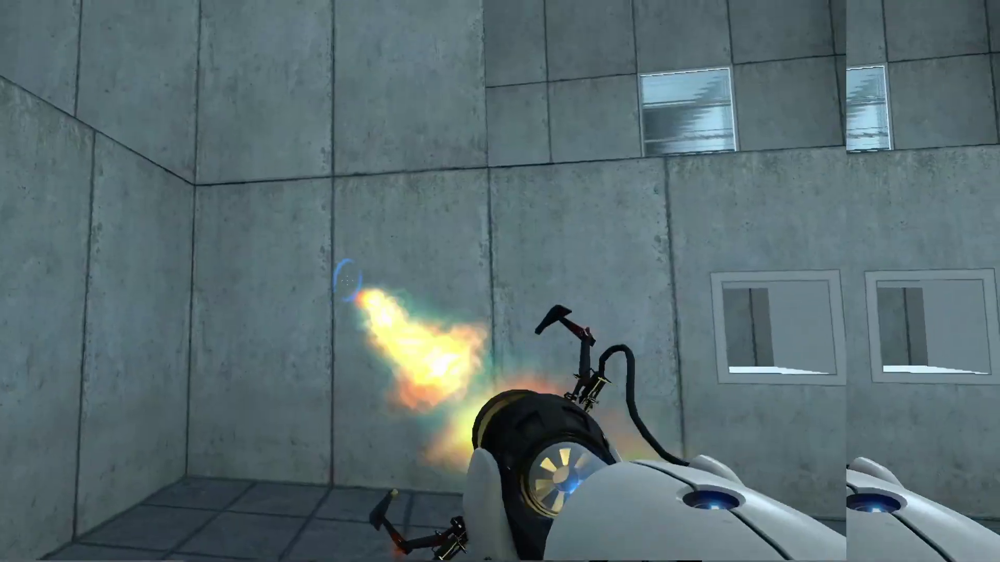
key("w")
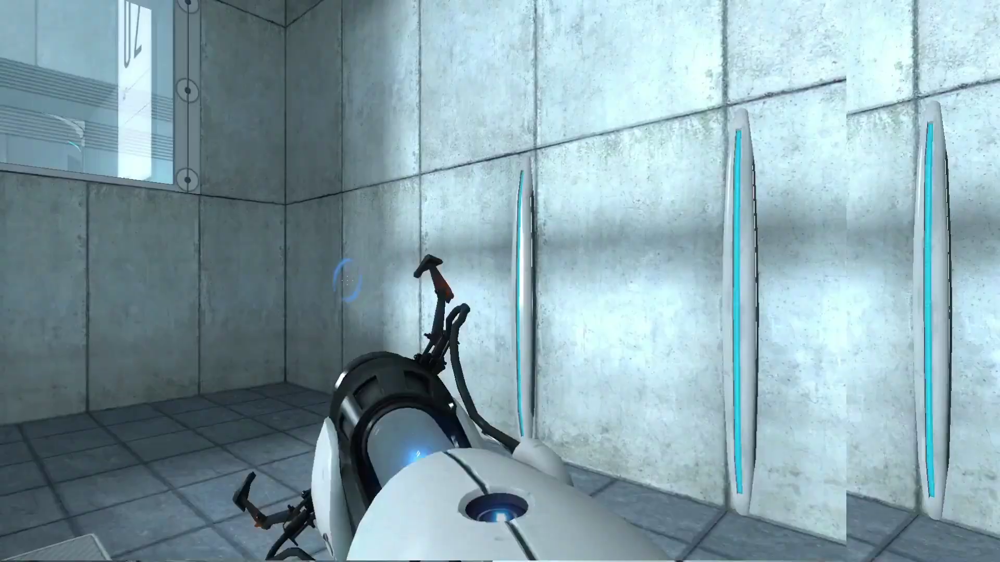
left_click(501, 281)
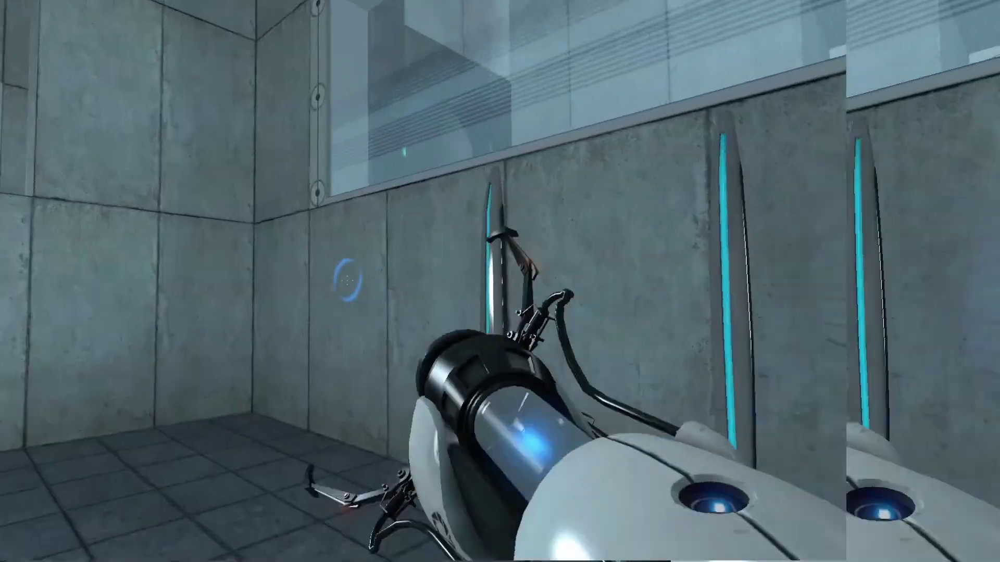
key("w")
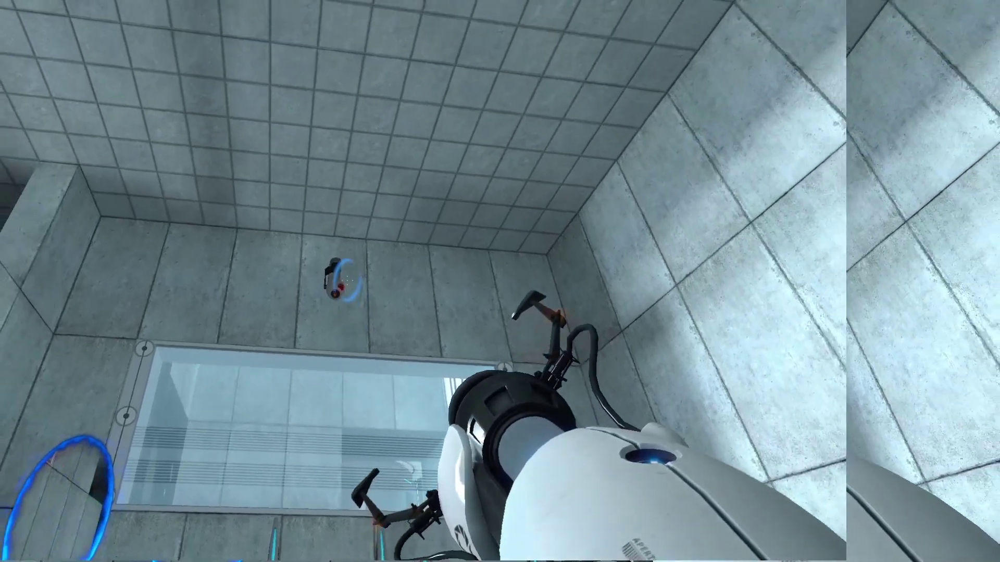
left_click(501, 282)
key("w")
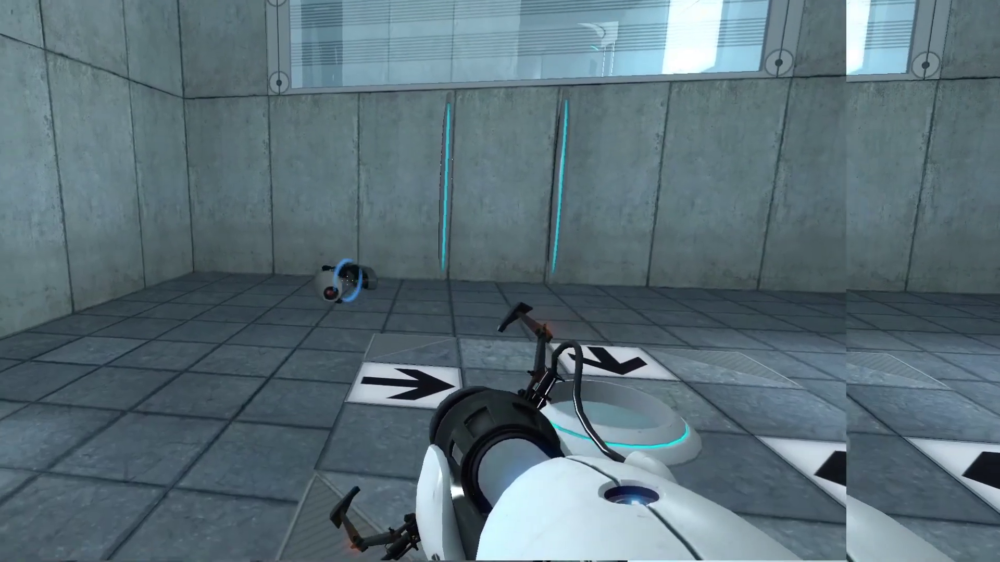
left_click(500, 281)
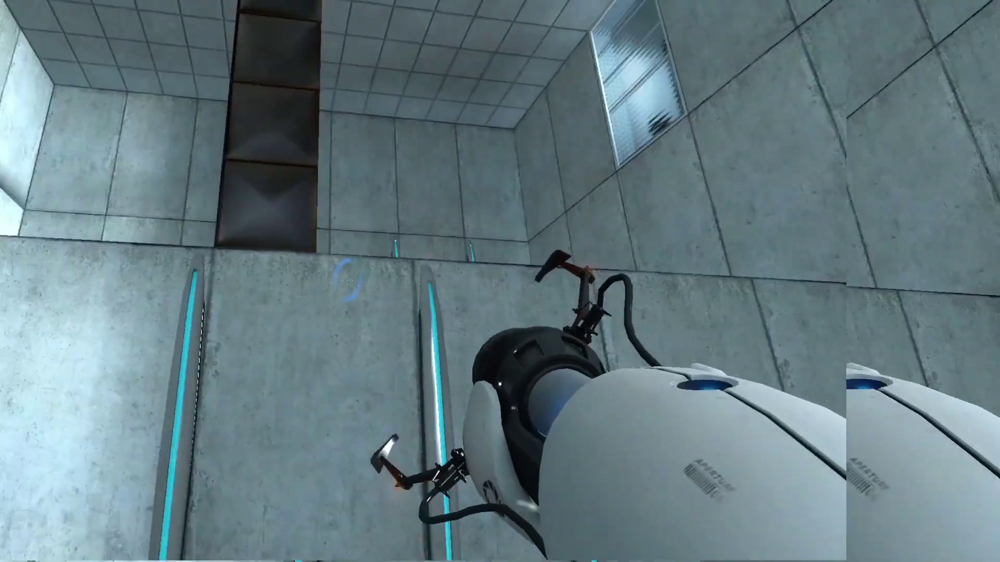
left_click(500, 282)
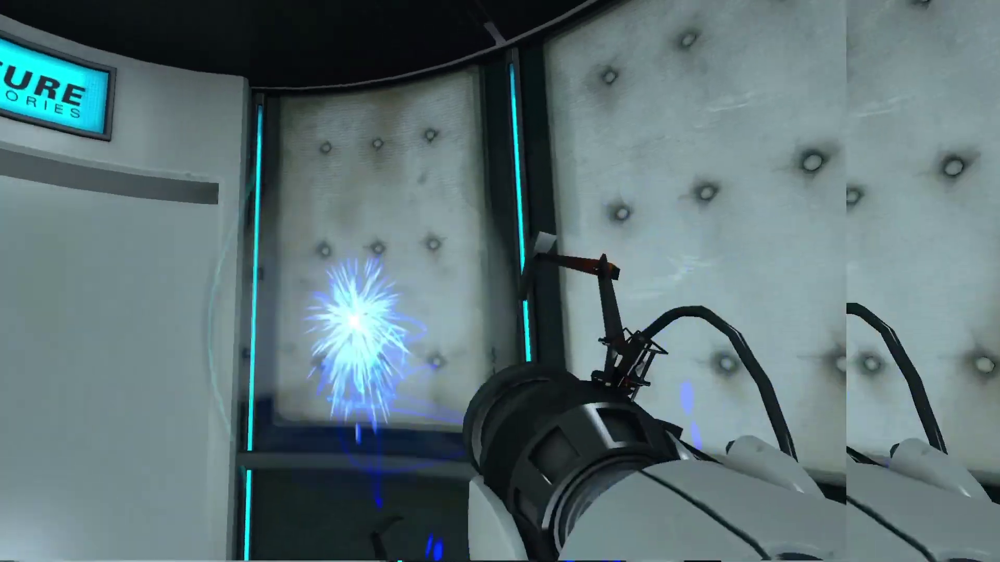
Fire blue portals at the wall and drop through the floor portal into the next room
left_click(500, 281)
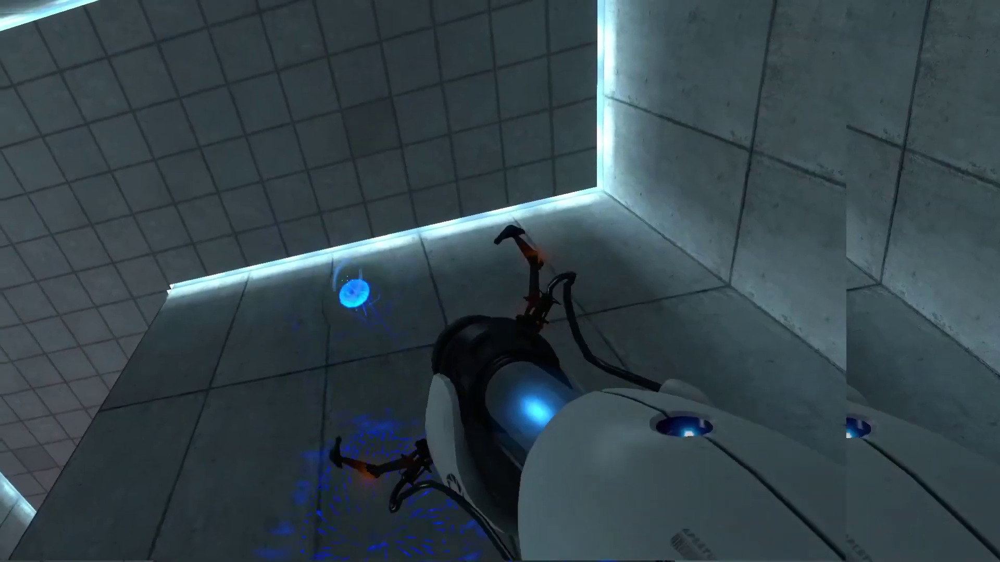
left_click(500, 282)
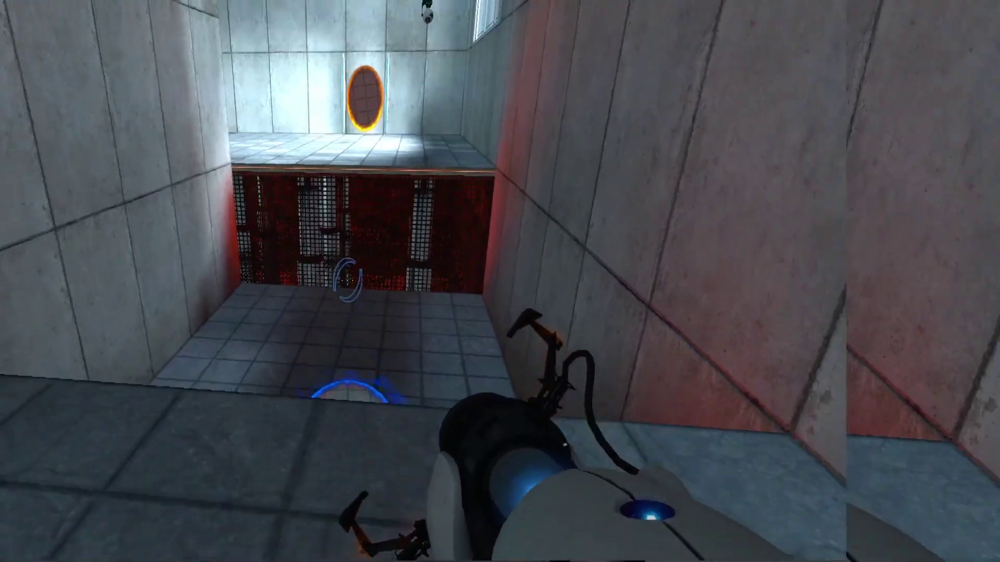
key("w")
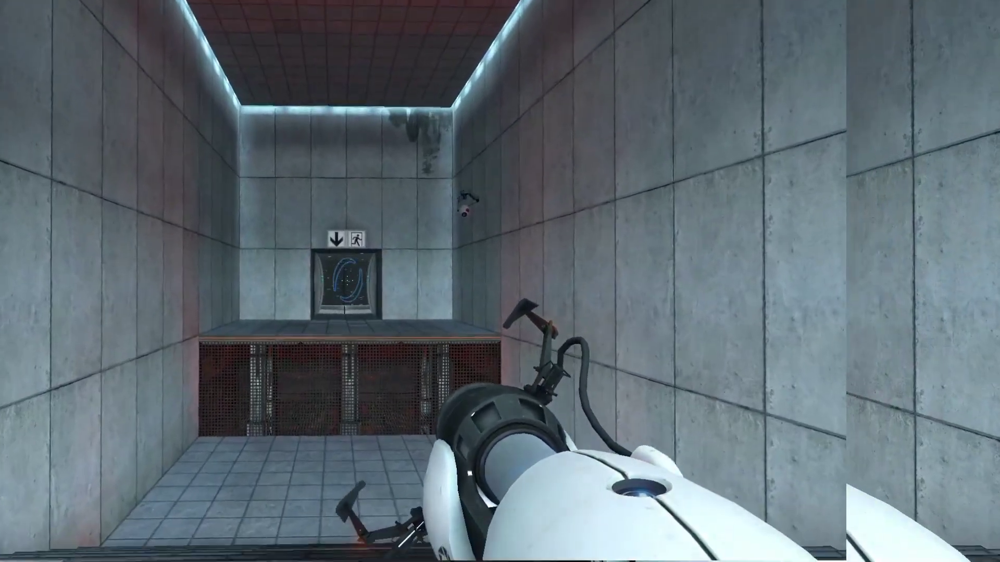
Walk into the room with the elevator pods and grab the security camera
key("w")
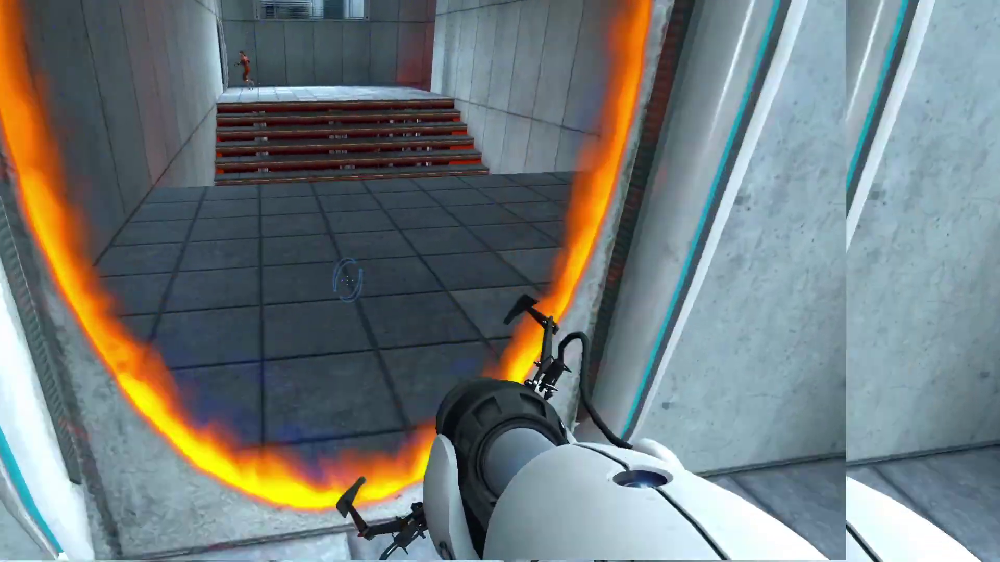
key("w")
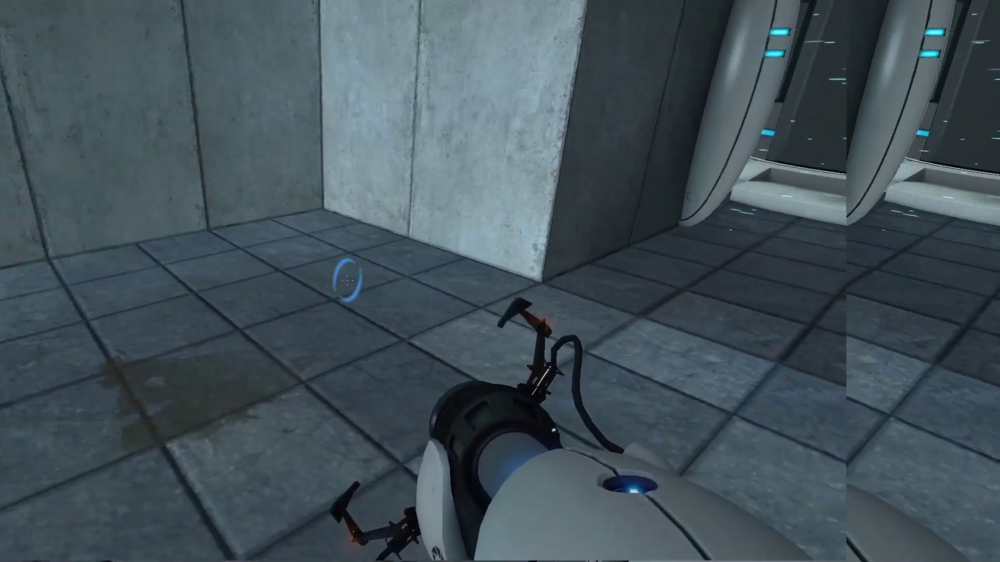
key("w")
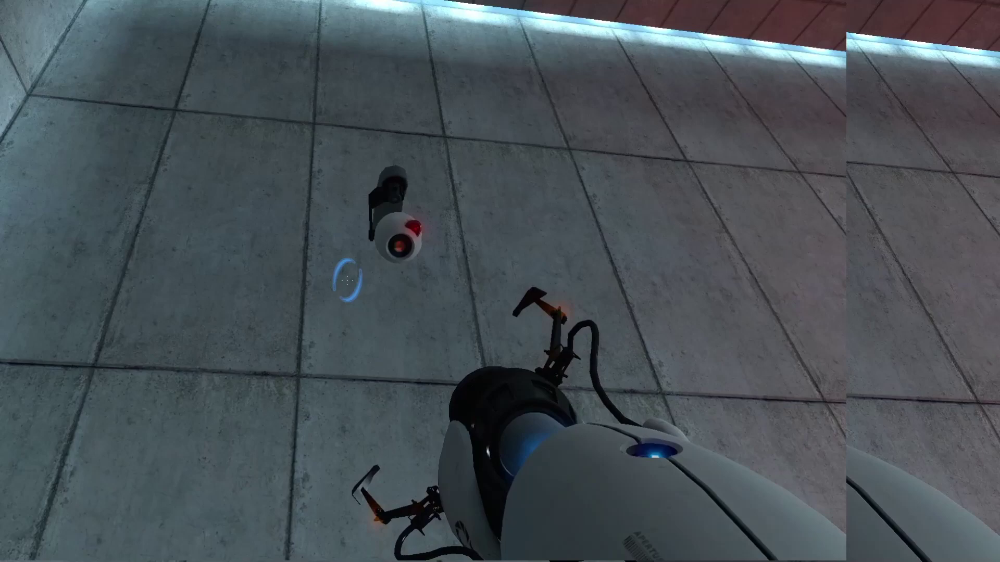
key("e")
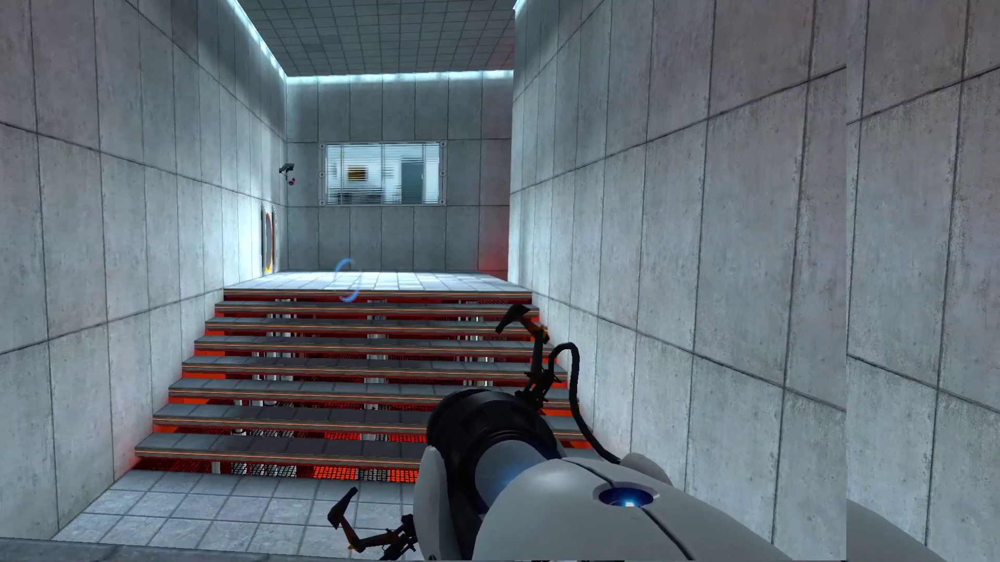
Place blue and orange portals on the far walls and walk through to the elevator
left_click(500, 282)
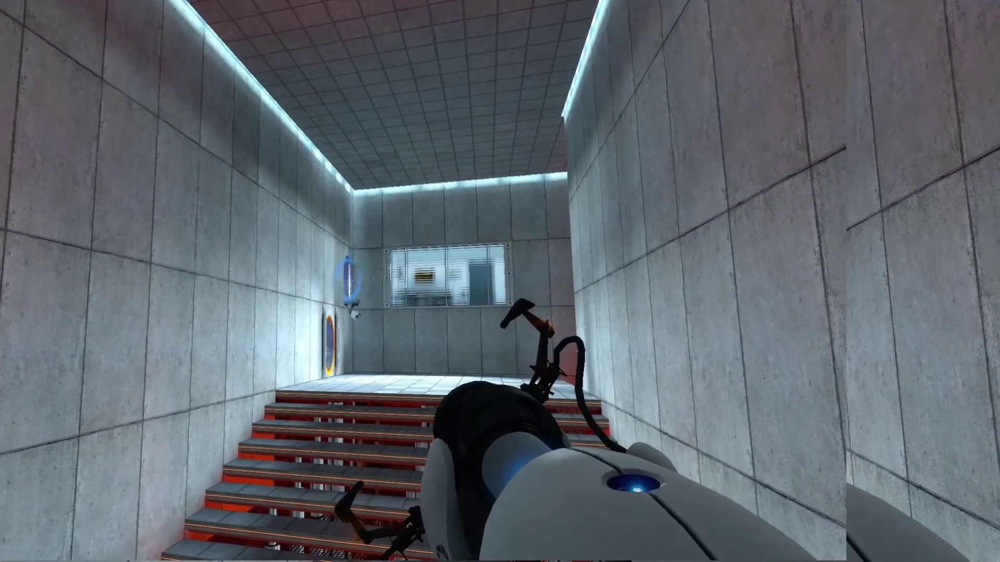
key("w")
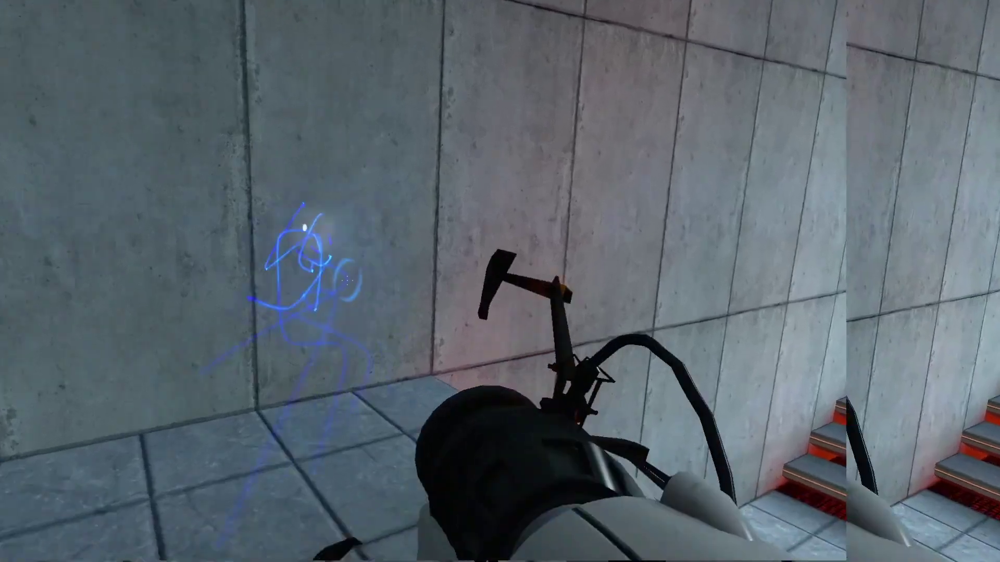
left_click(500, 282)
key("w")
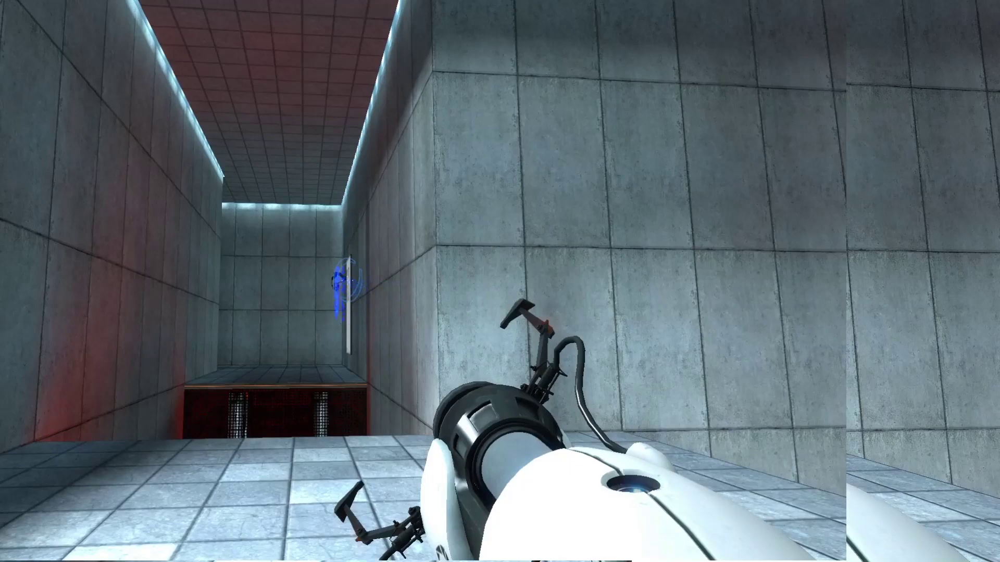
left_click(499, 282)
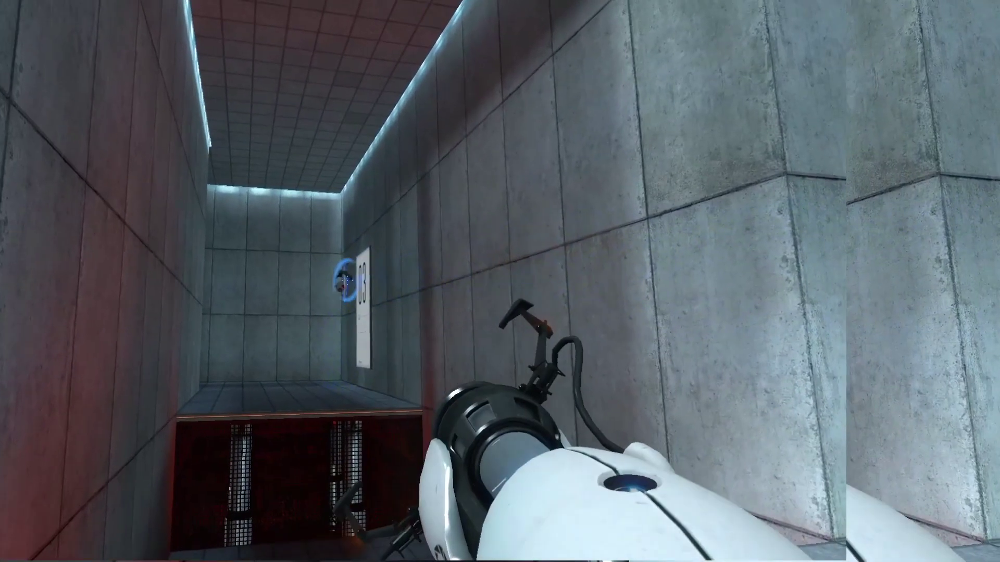
left_click(500, 282)
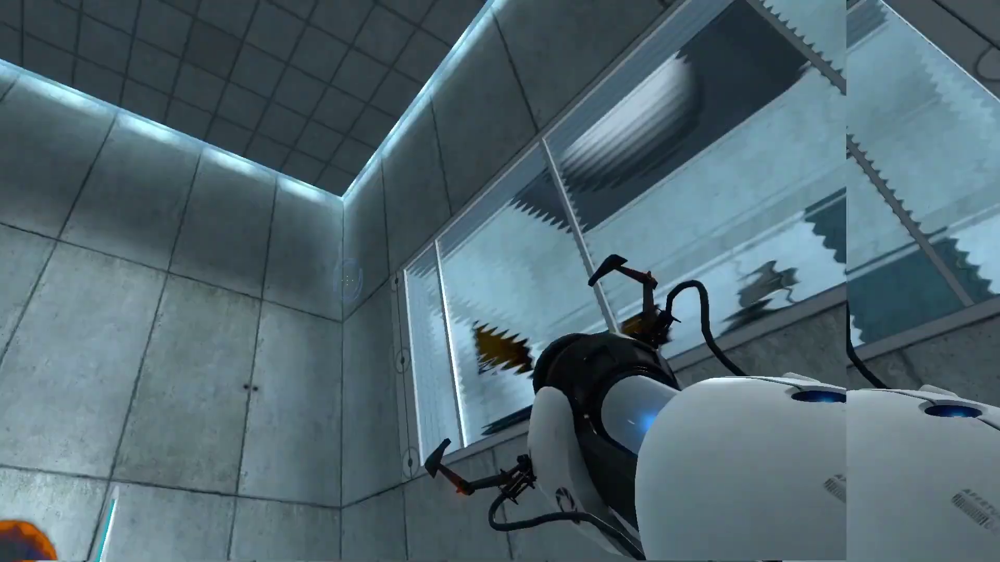
right_click(499, 281)
key("w")
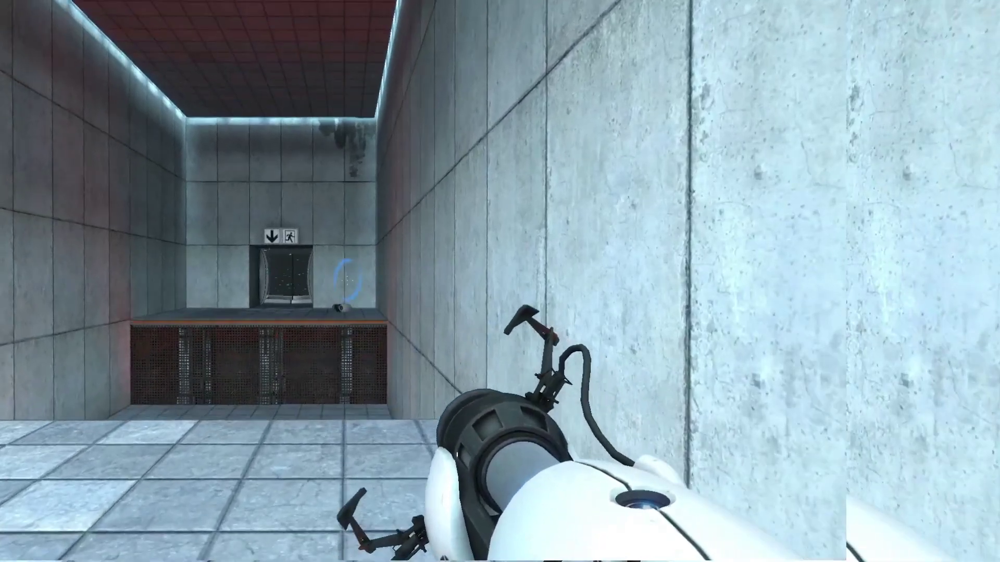
key("w")
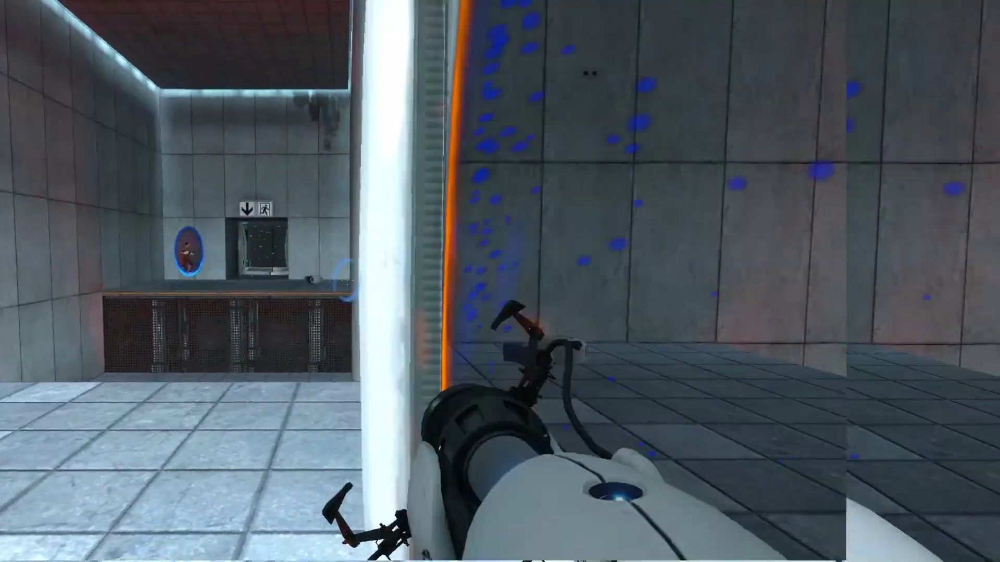
key("w")
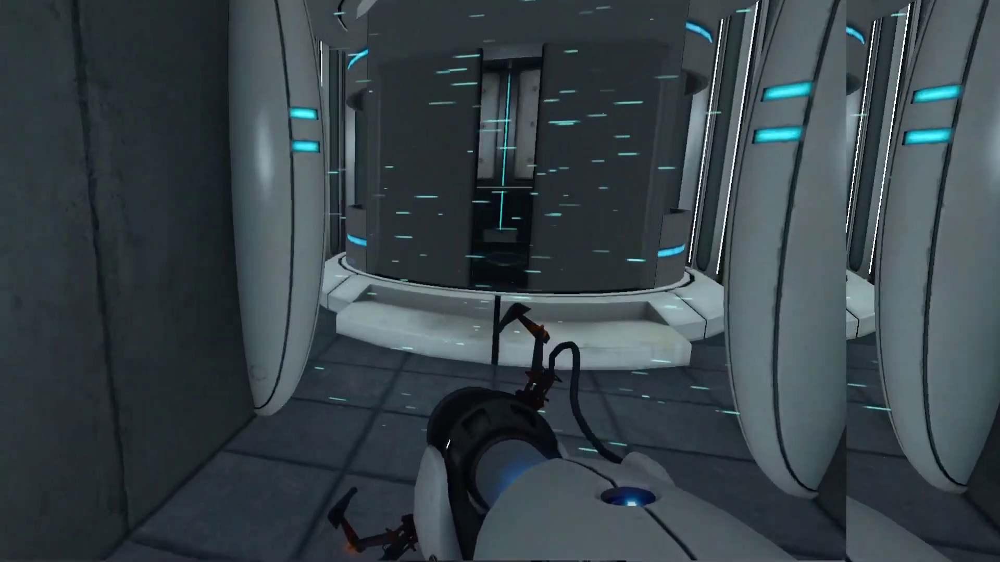
Step into the elevator and, once it arrives, walk out toward the corridor door
key("w")
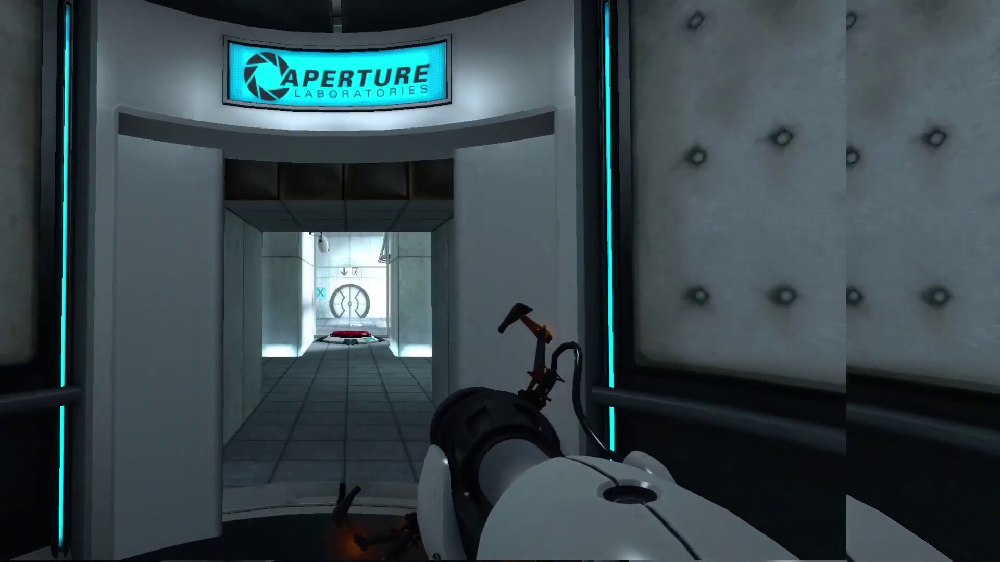
key("w")
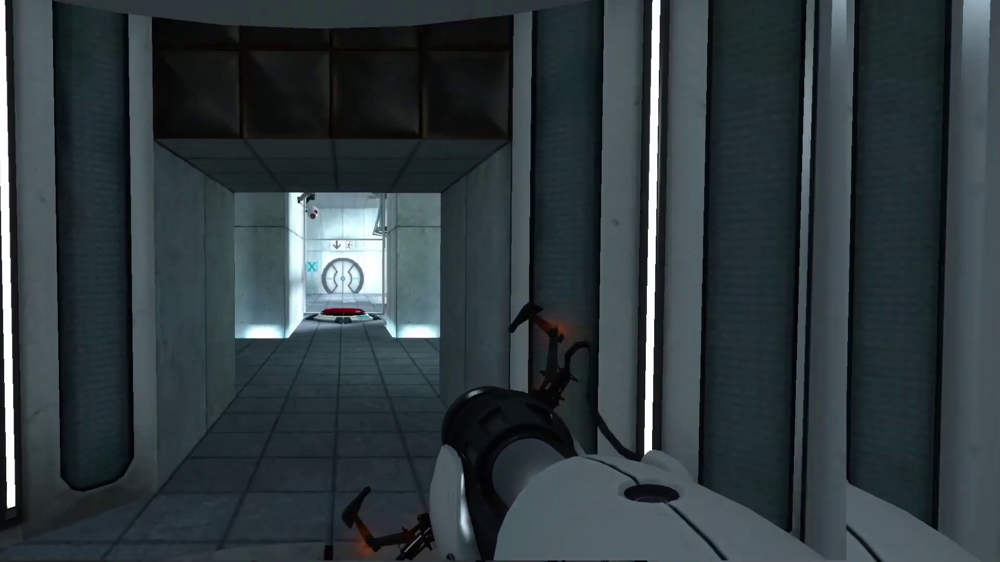
Walk along the corridor past the security camera to the button pedestal
key("w")
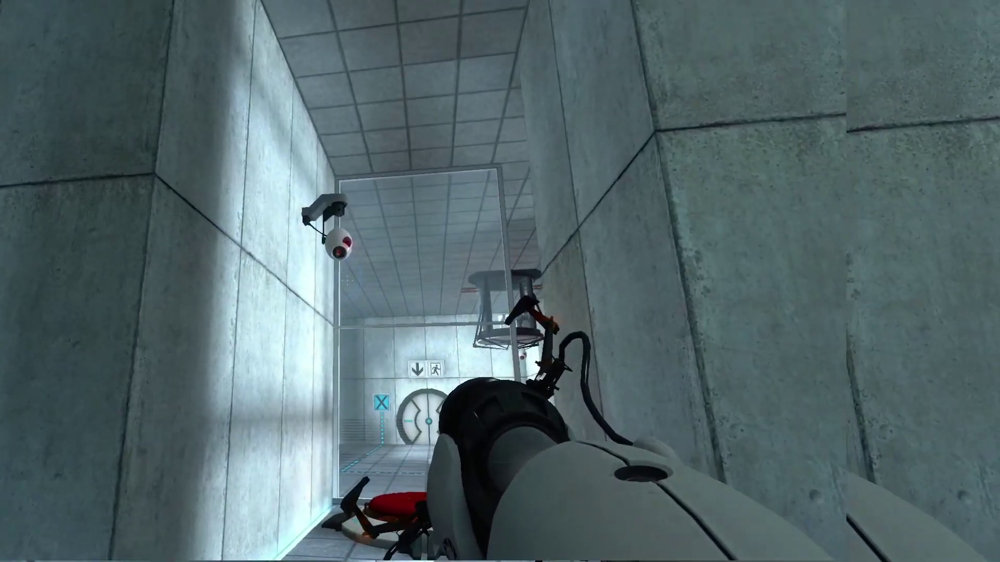
key("w")
key("w")
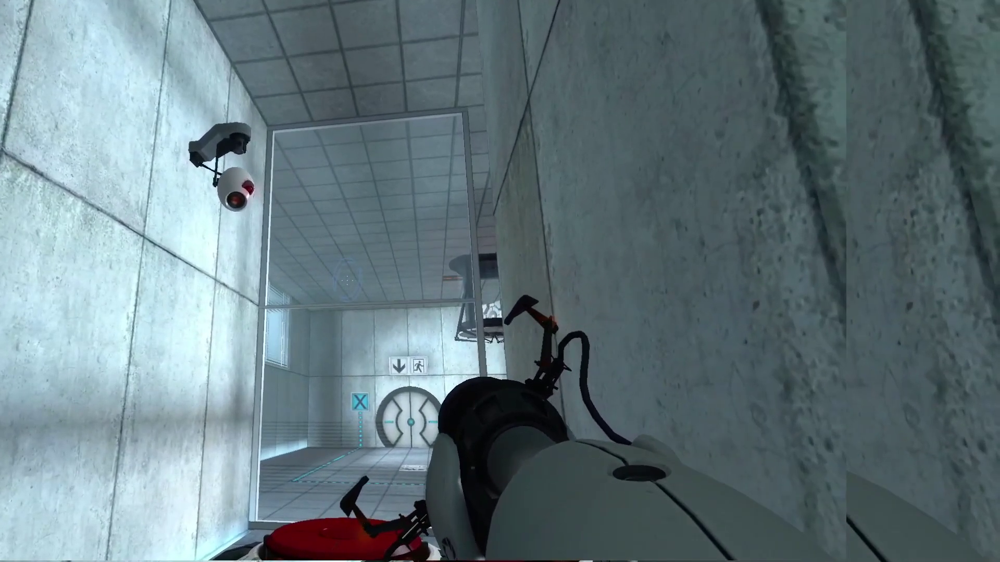
key("w")
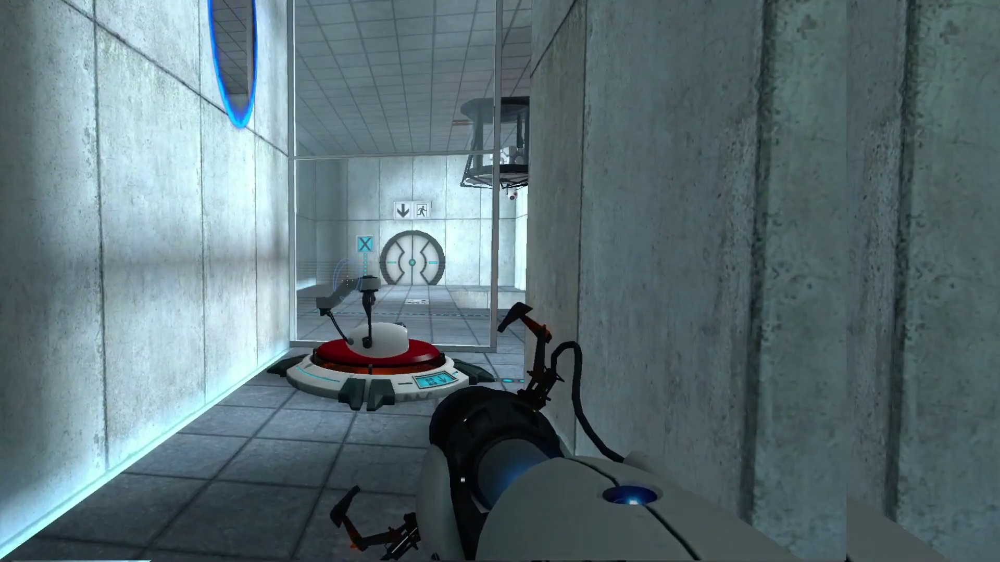
key("w")
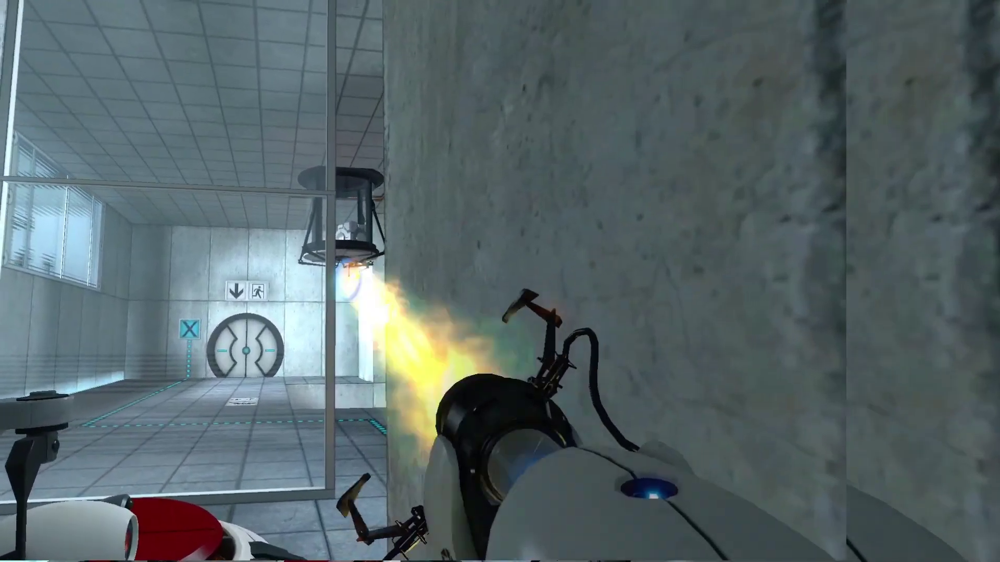
key("w")
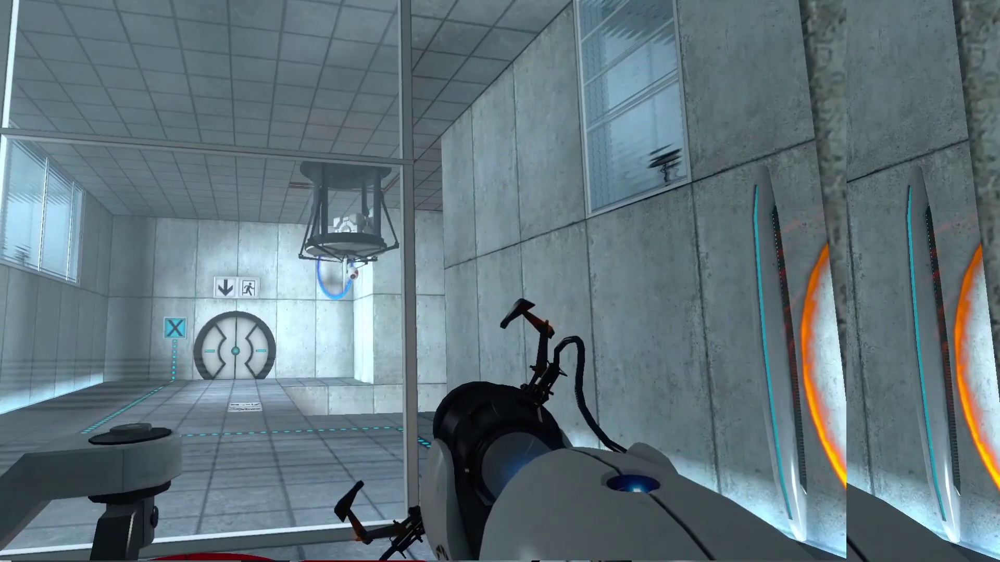
Pair a blue portal with the orange one, drop the turret into the pit, and grab the object
key("w")
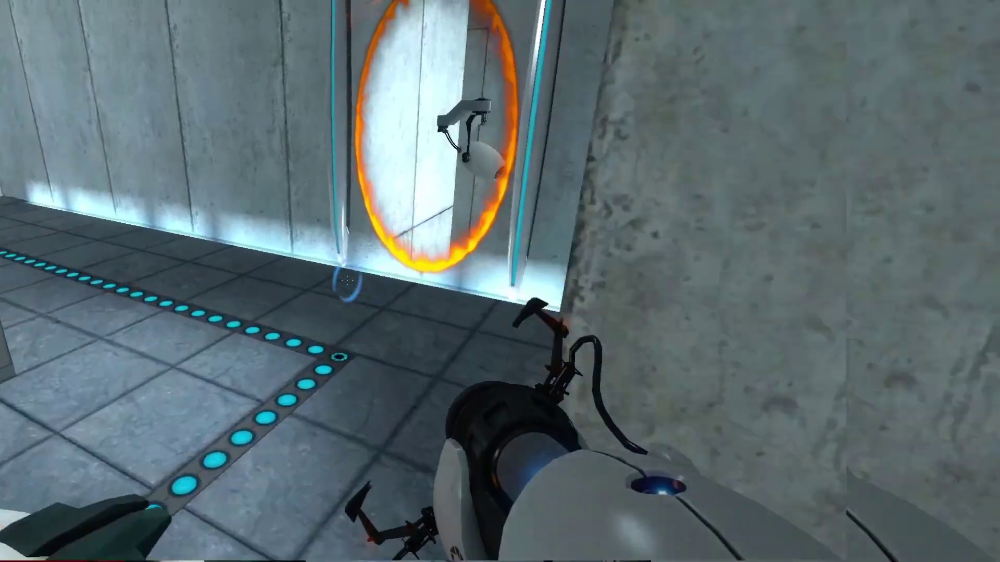
left_click(501, 282)
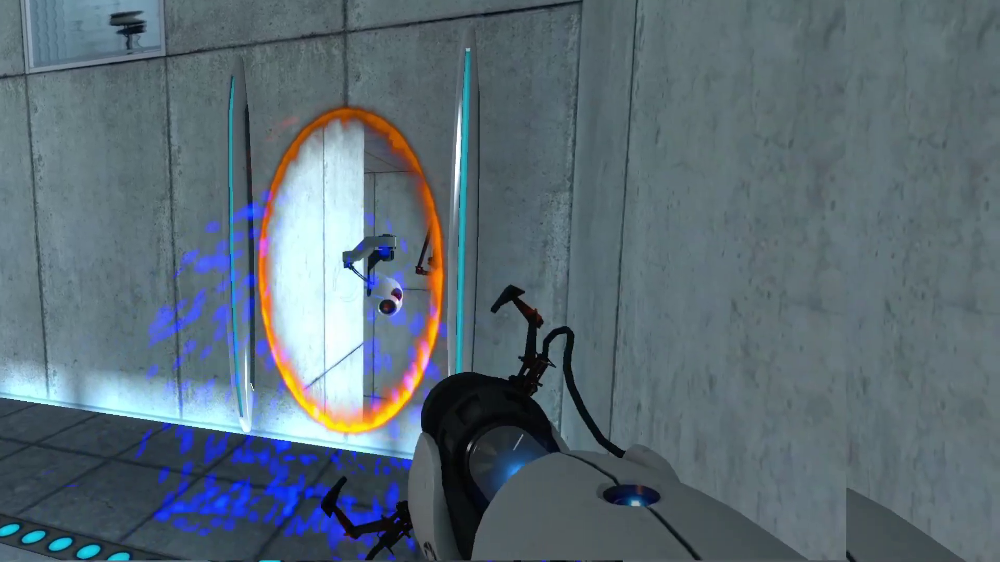
key("w")
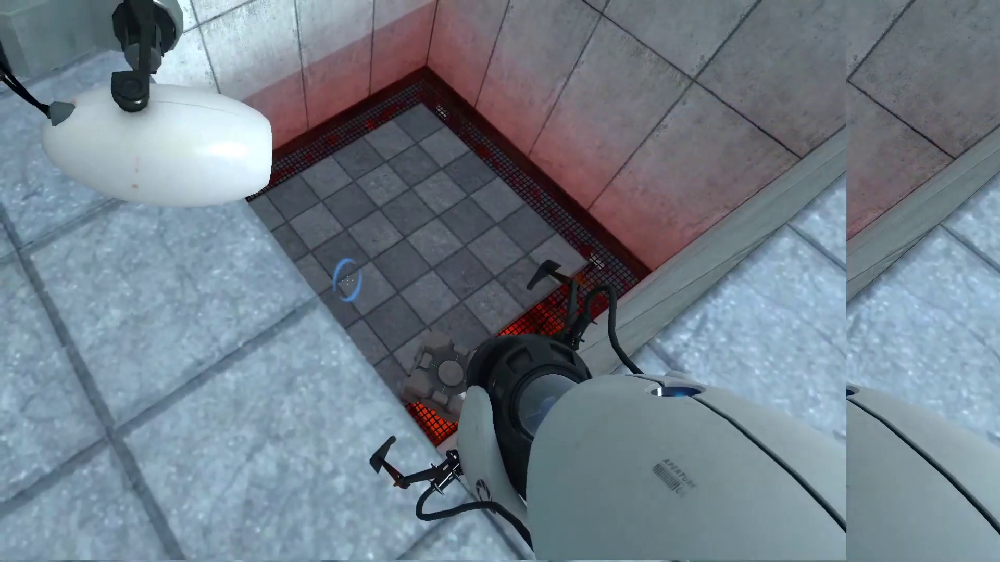
key("e")
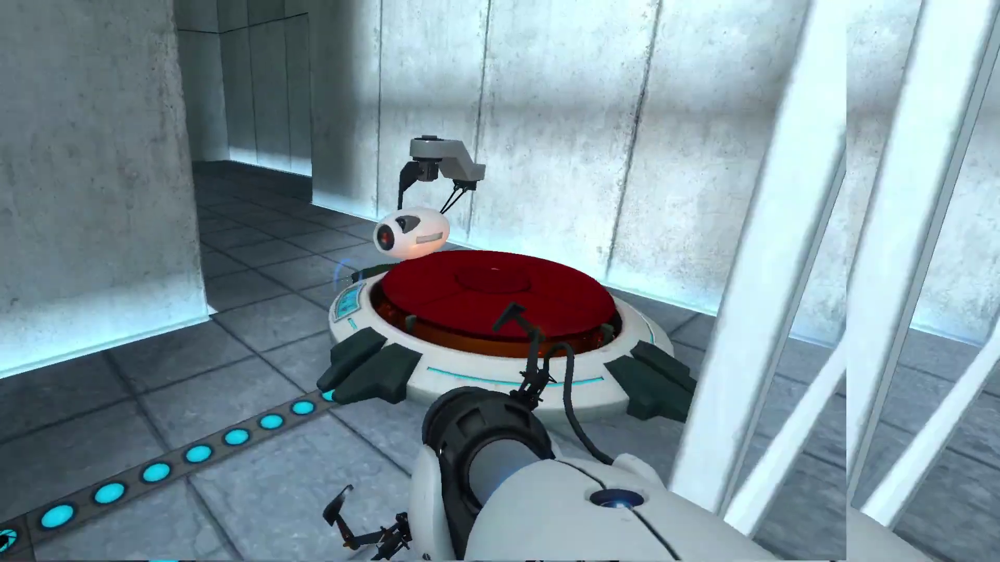
key("e")
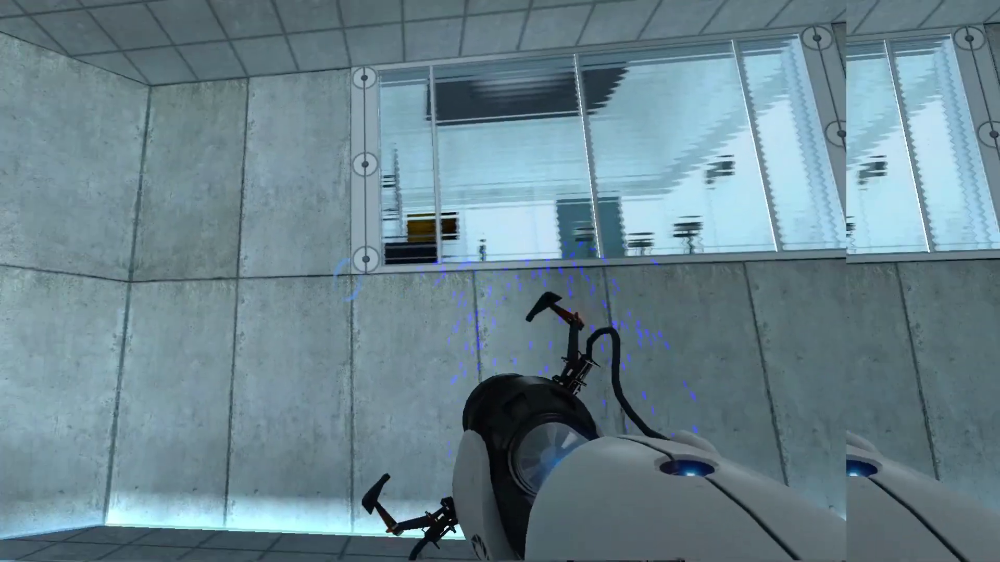
Fire a blue portal beside the window, walk through the round doorway, and board the elevator
left_click(501, 282)
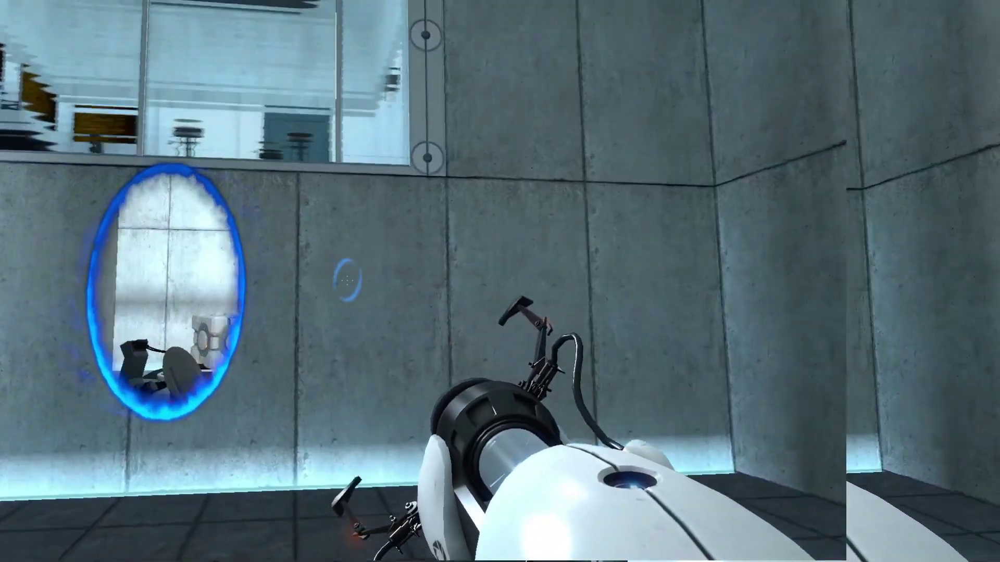
key("w")
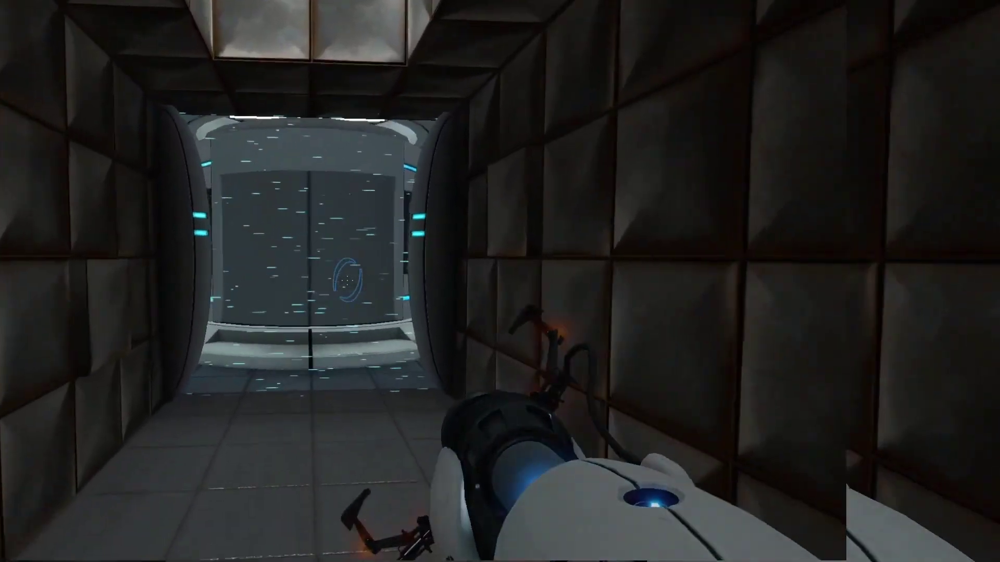
key("w")
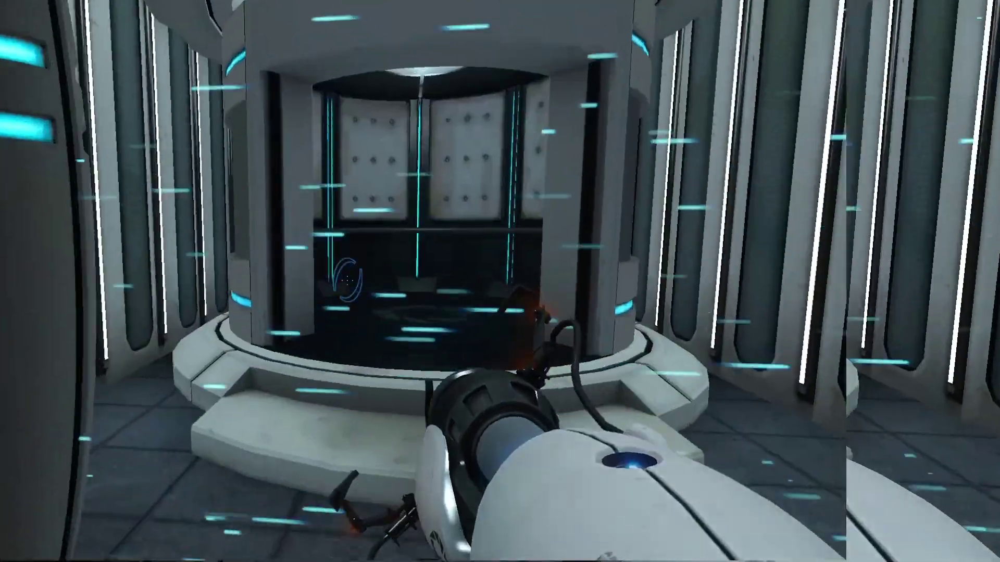
key("w")
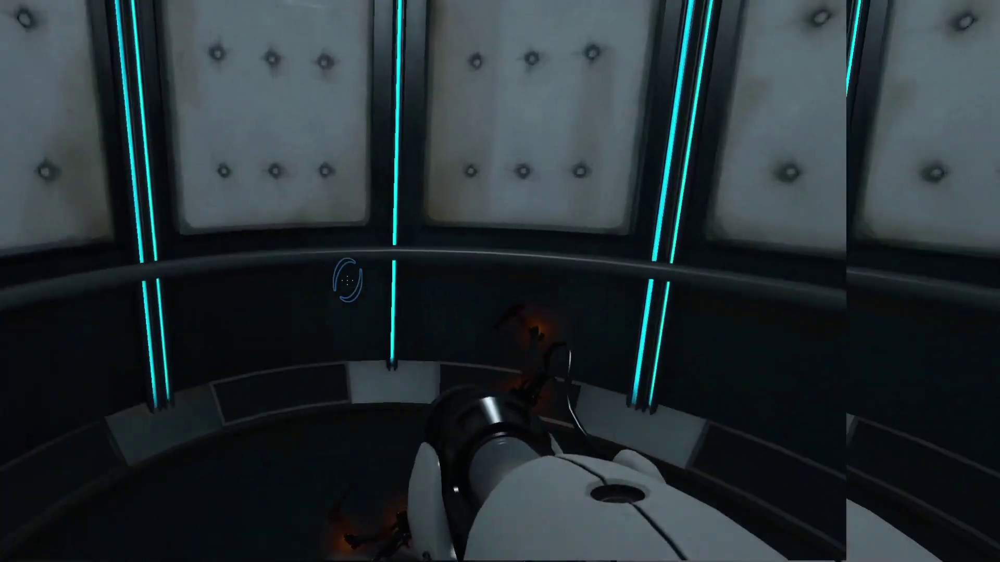
key("w")
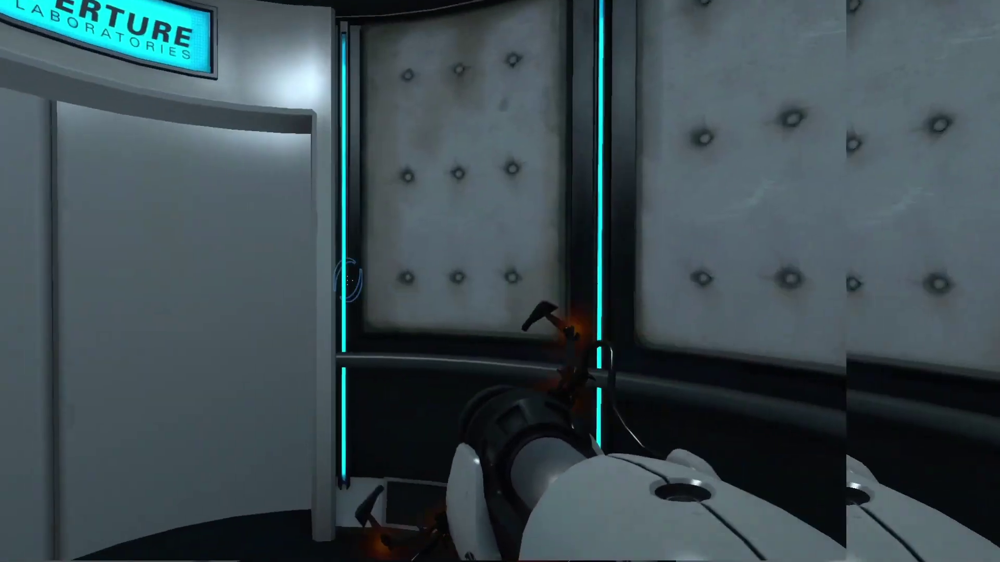
left_click(500, 281)
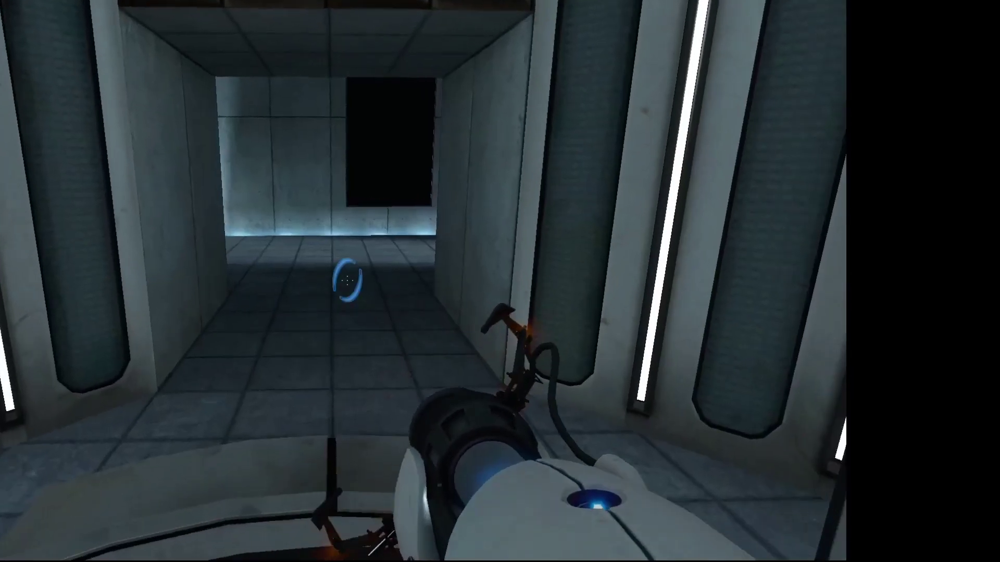
Walk into the chamber, shoot the wall-mounted camera down, and turn toward the doorway camera
key("w")
key("w")
key("w")
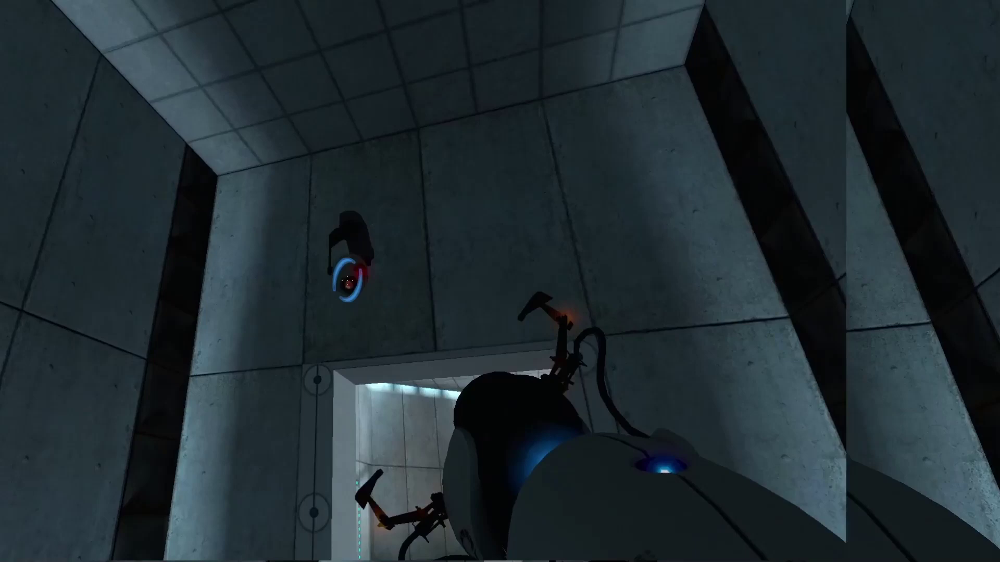
key("w")
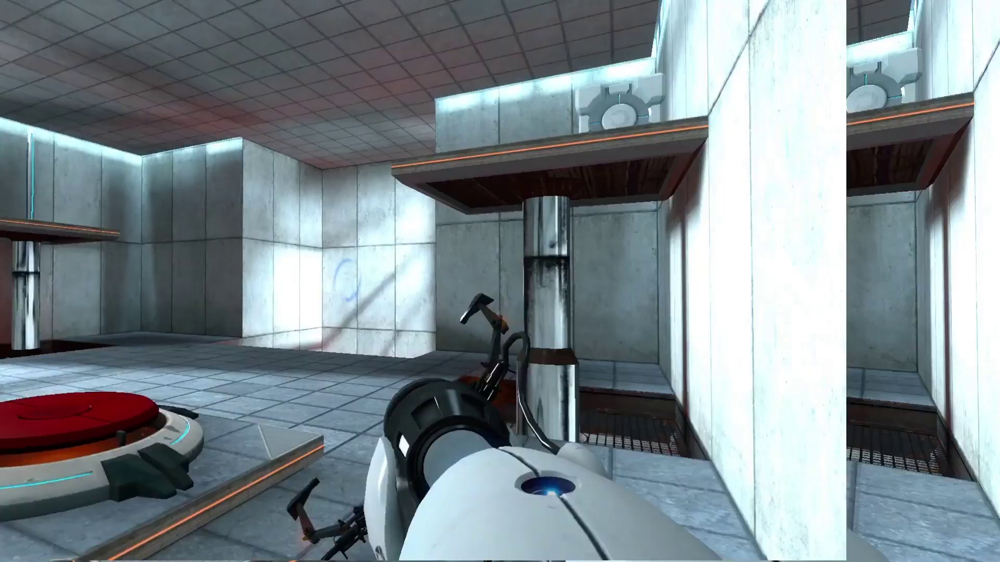
key("w")
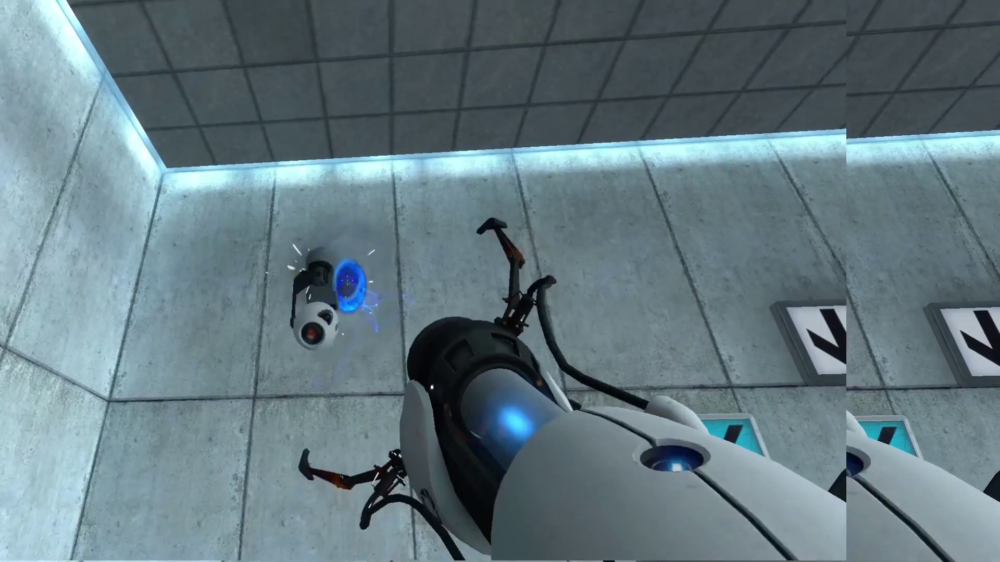
left_click(500, 282)
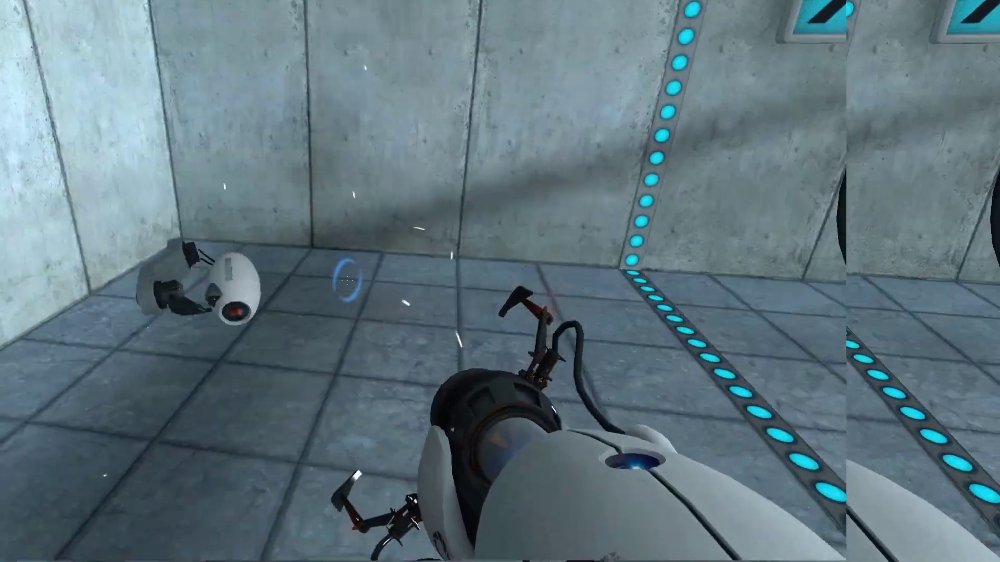
key("w")
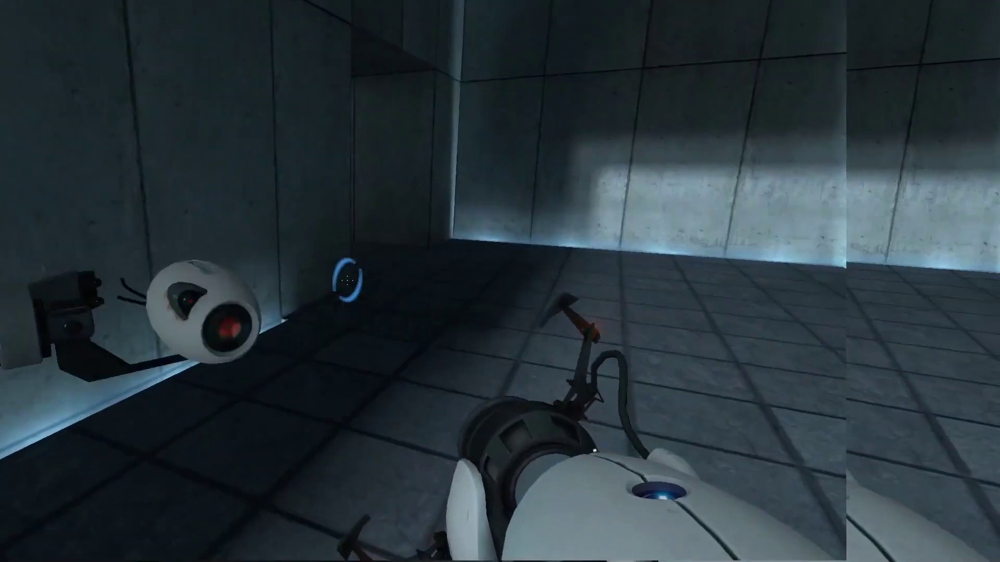
key("w")
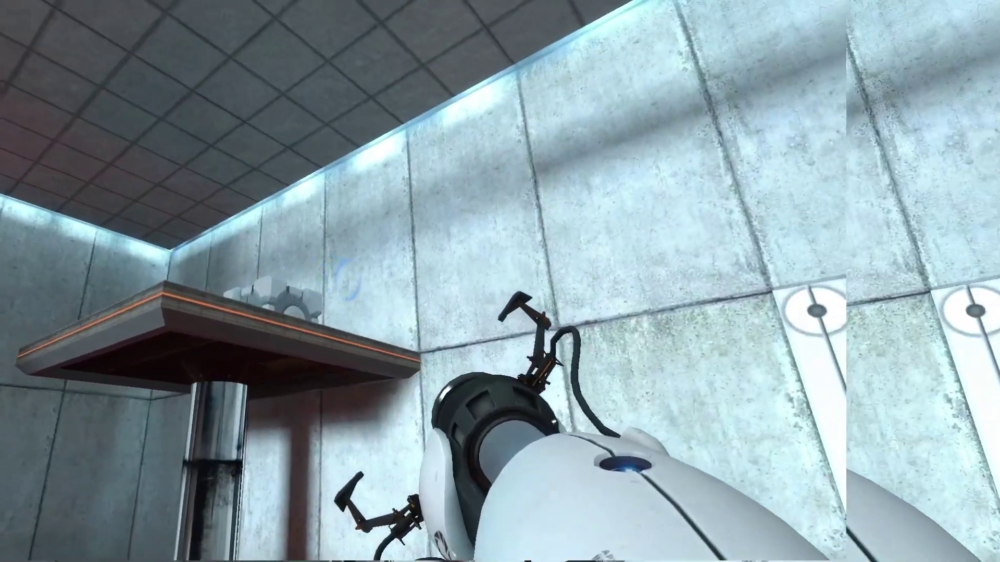
Place a blue portal above the platform and lift the cube off its button
left_click(500, 282)
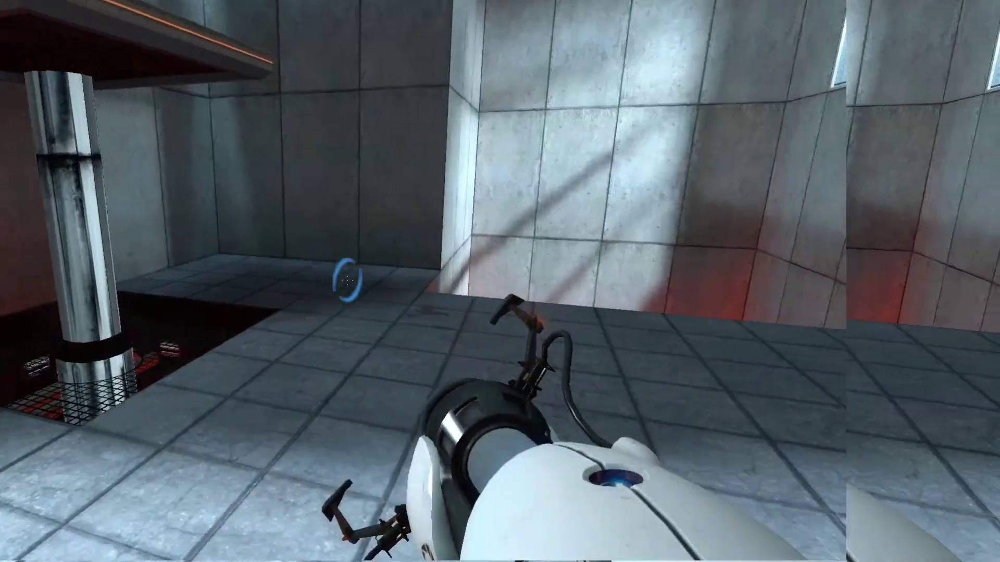
key("e")
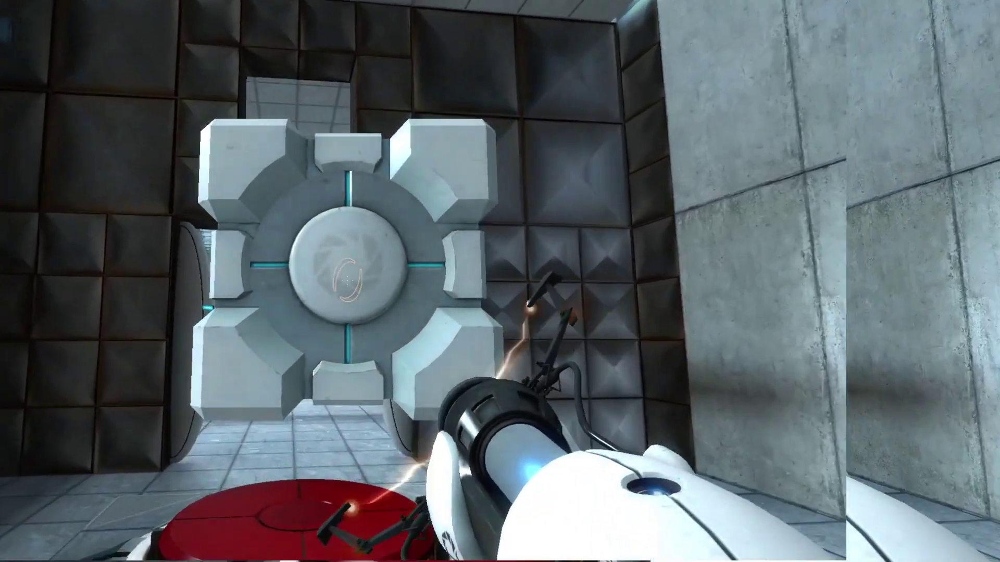
Carry the storage cube onto the big red floor button so the exit door opens
key("s")
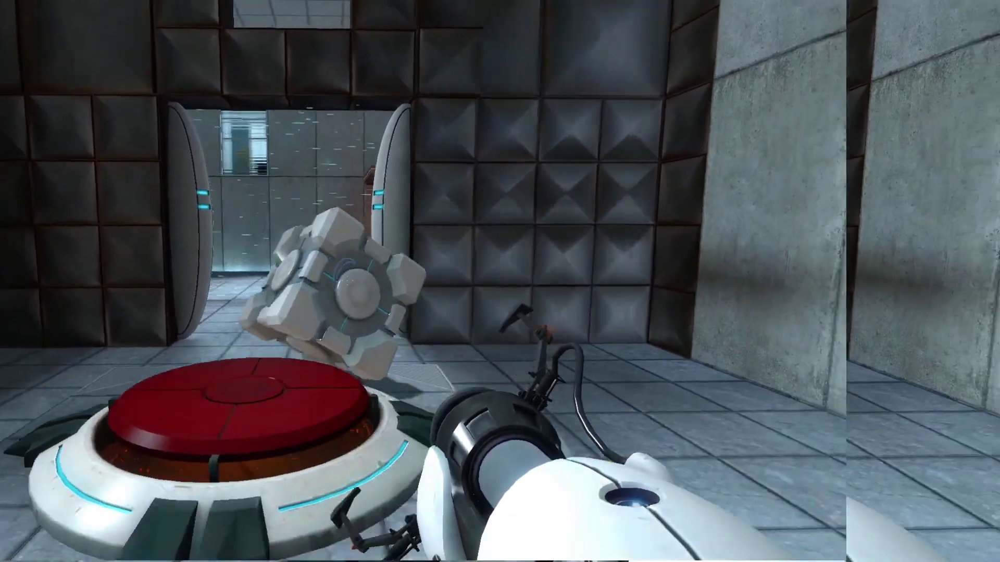
key("e")
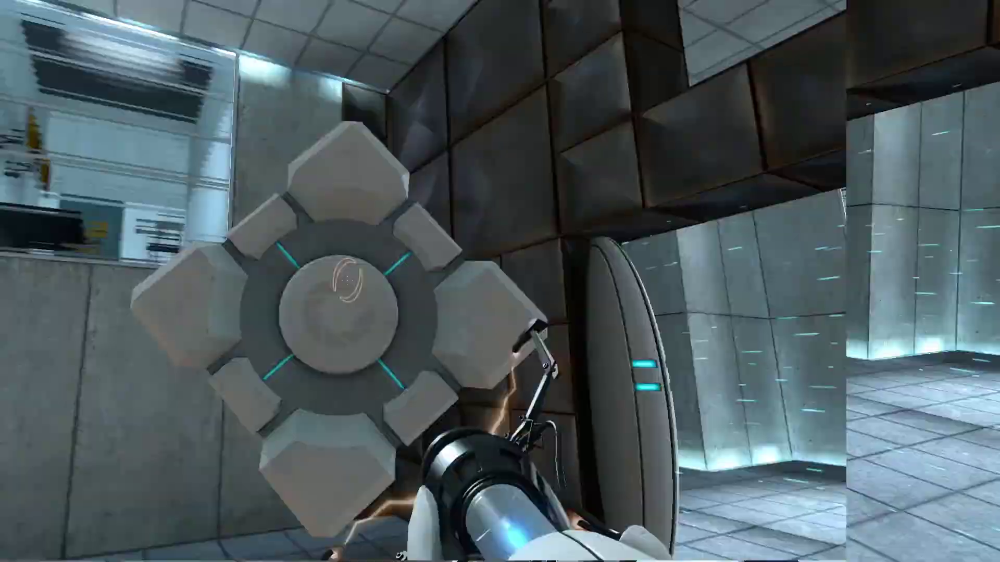
key("w")
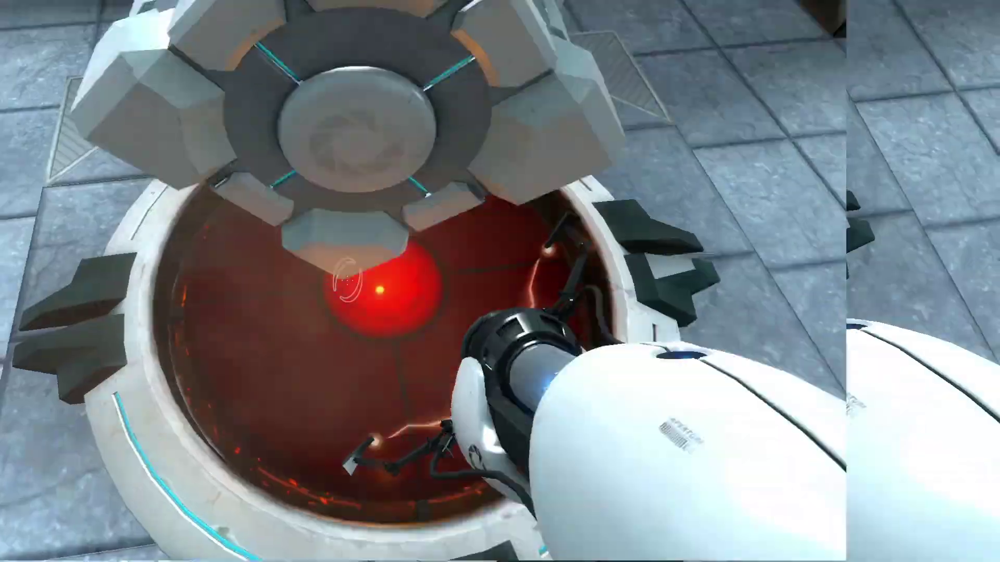
key("w")
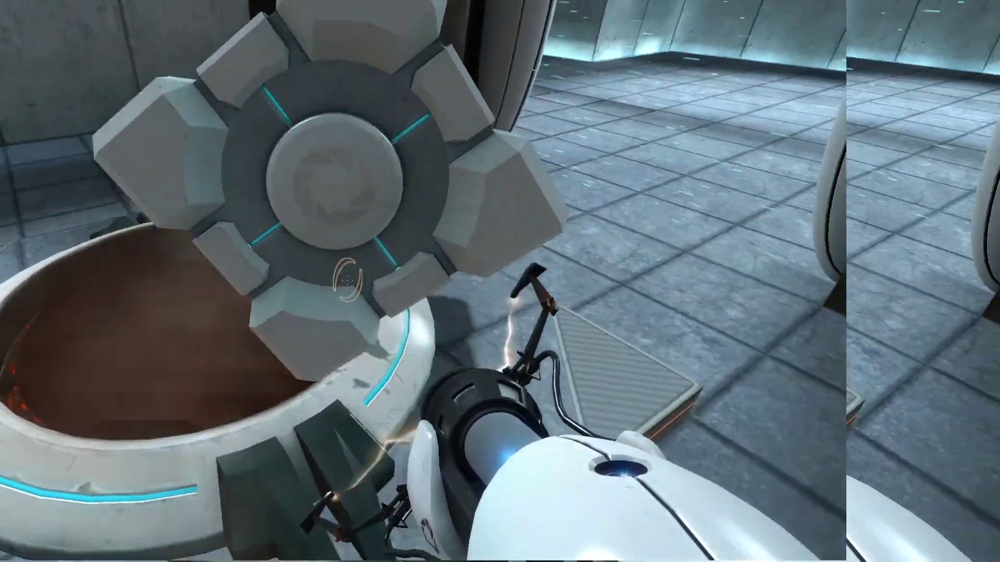
key("w")
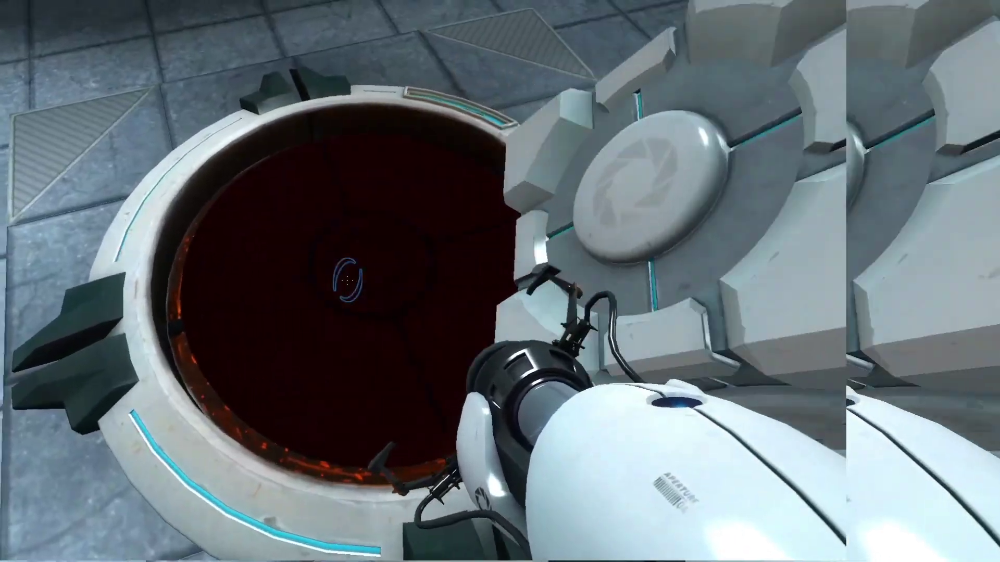
key("s")
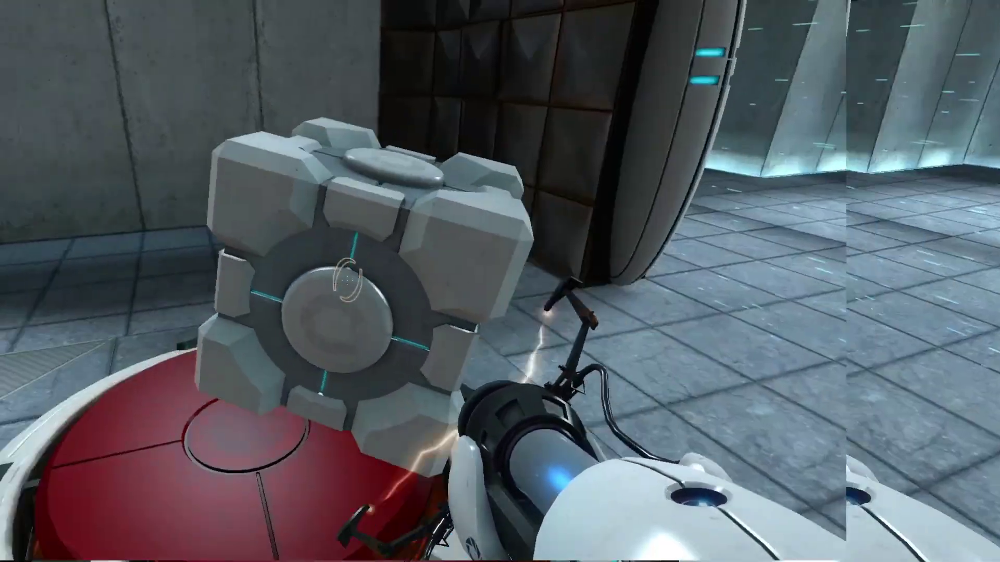
left_click(499, 282)
Walk through the opened door into the elevator and turn to face its door
key("w")
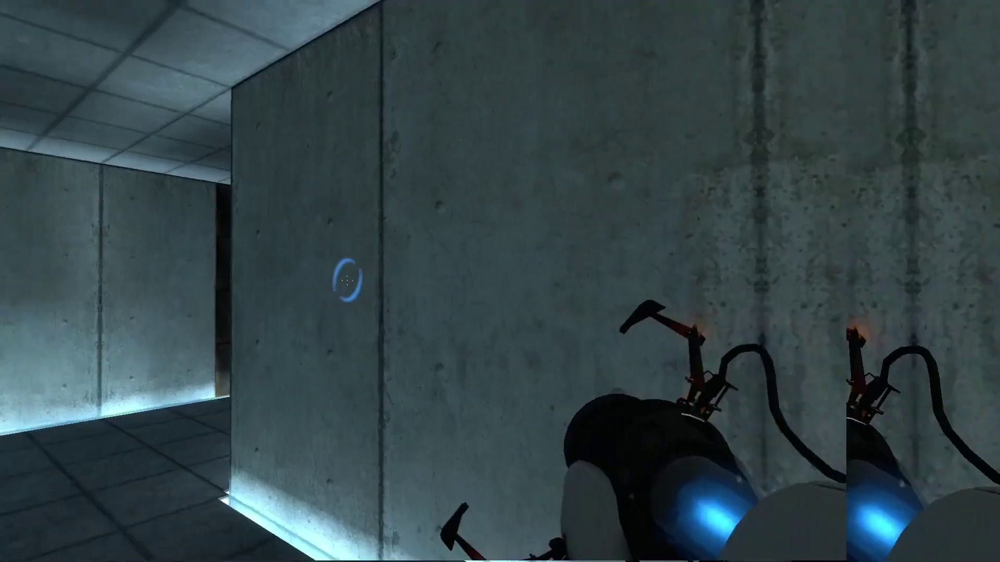
key("w")
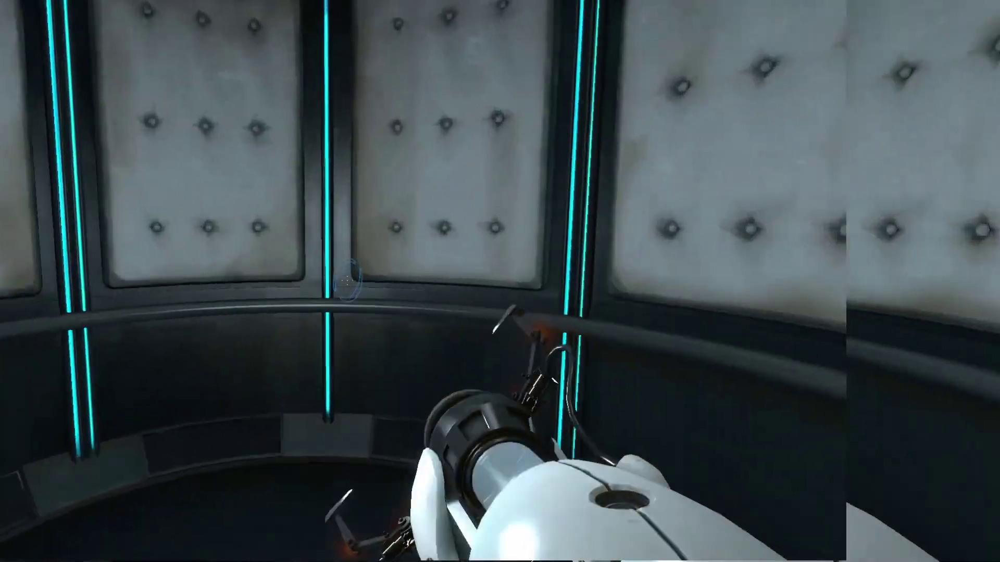
left_click_drag(500, 281, 235, 282)
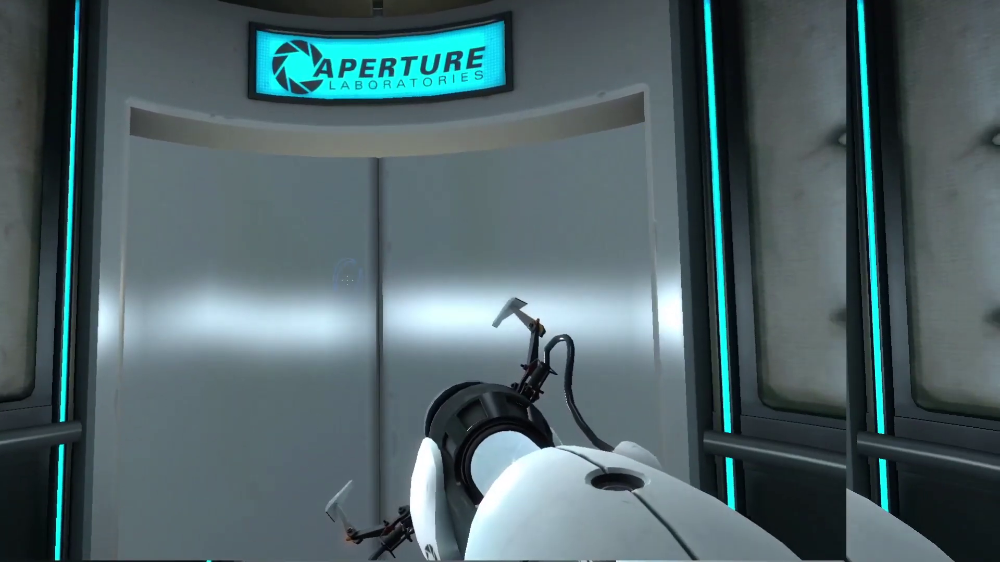
left_click_drag(500, 281, 609, 266)
Try shooting portals at the elevator door and padded walls during the ride
left_click(500, 282)
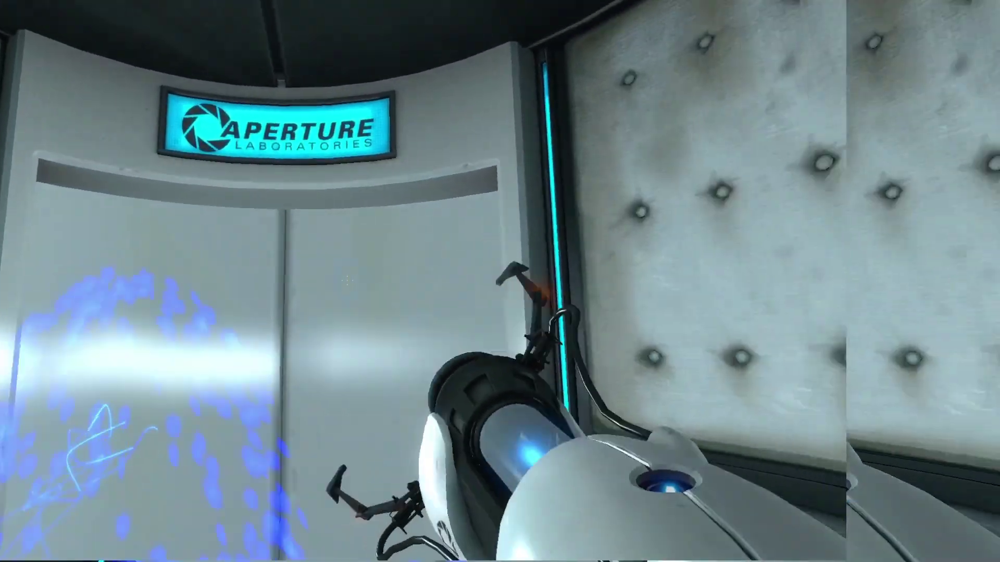
left_click(500, 281)
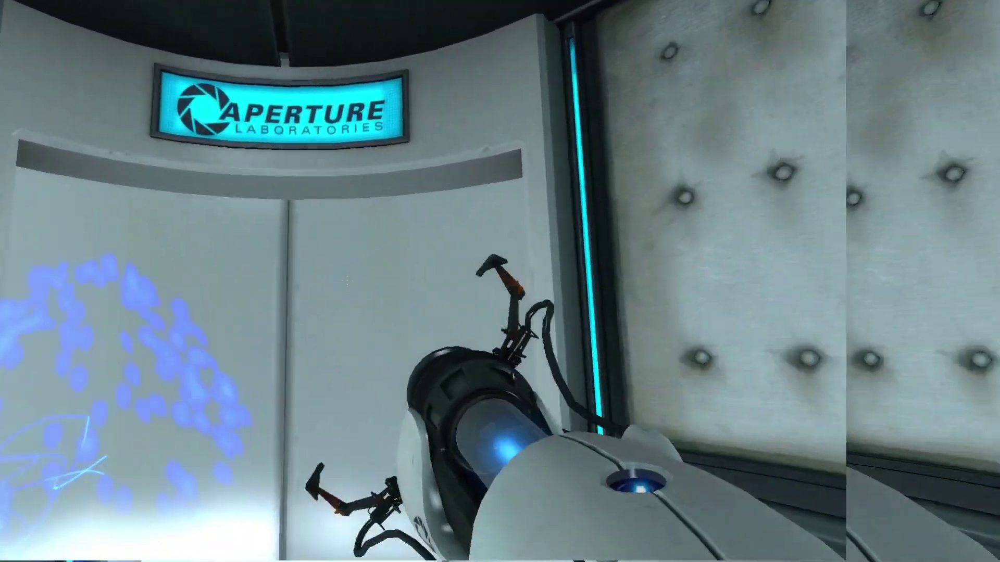
left_click(500, 282)
left_click(500, 282)
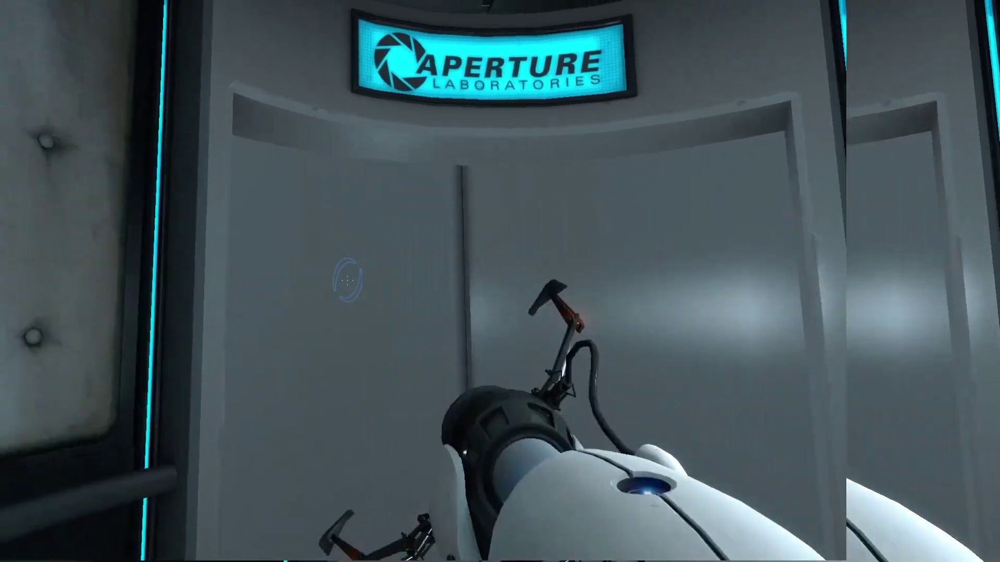
left_click(501, 281)
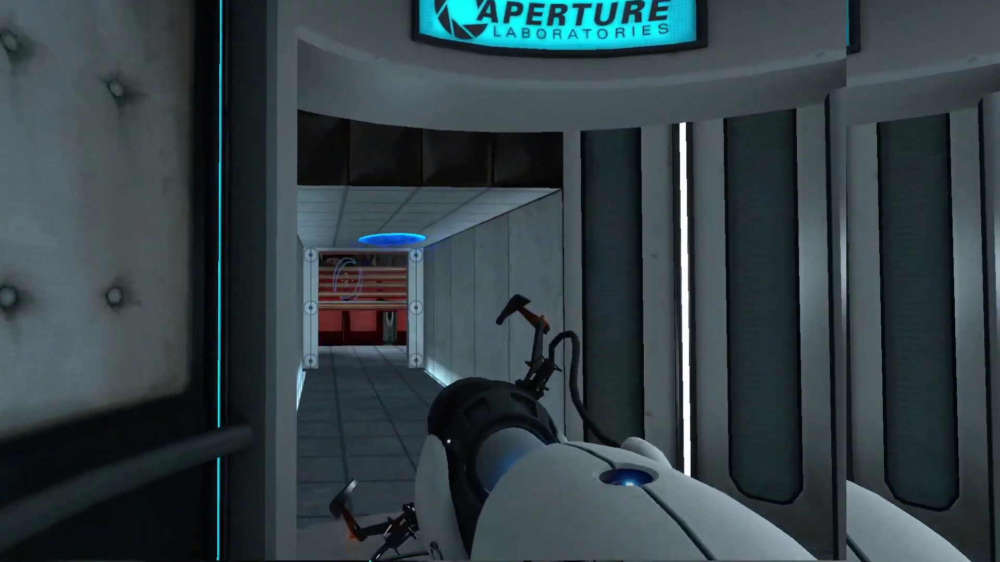
Walk down the corridor through the doorway and place a portal on the wall
key("w")
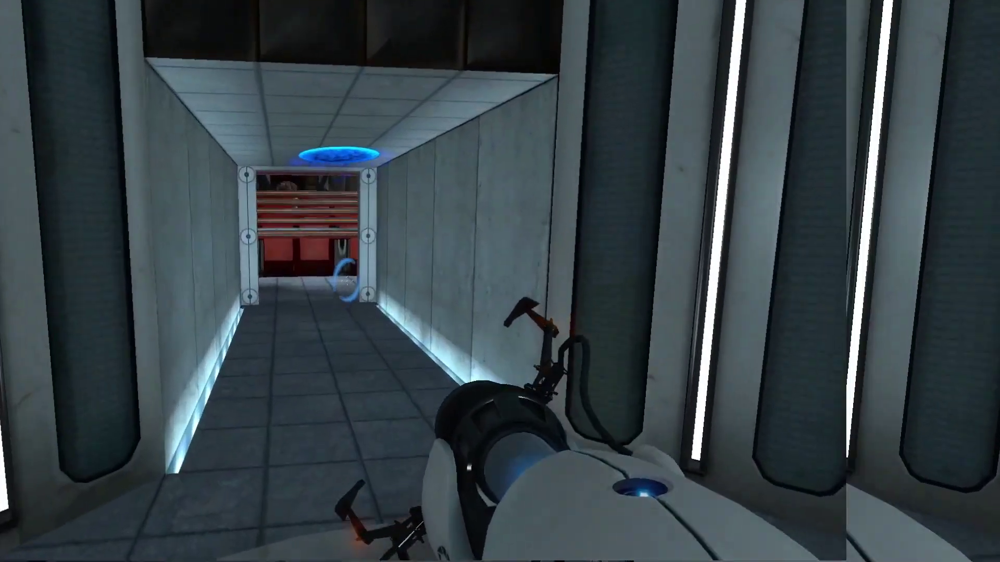
key("w")
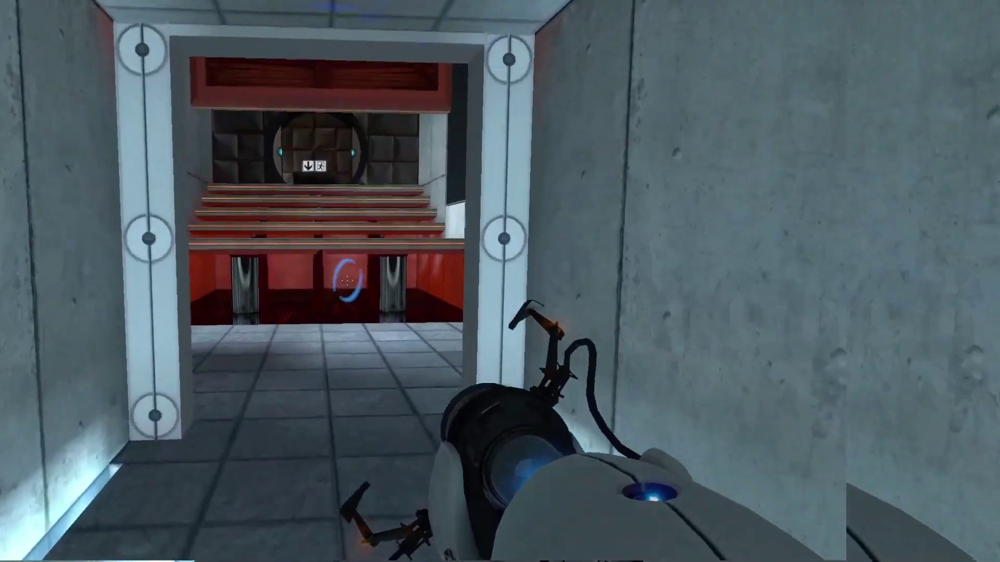
key("w")
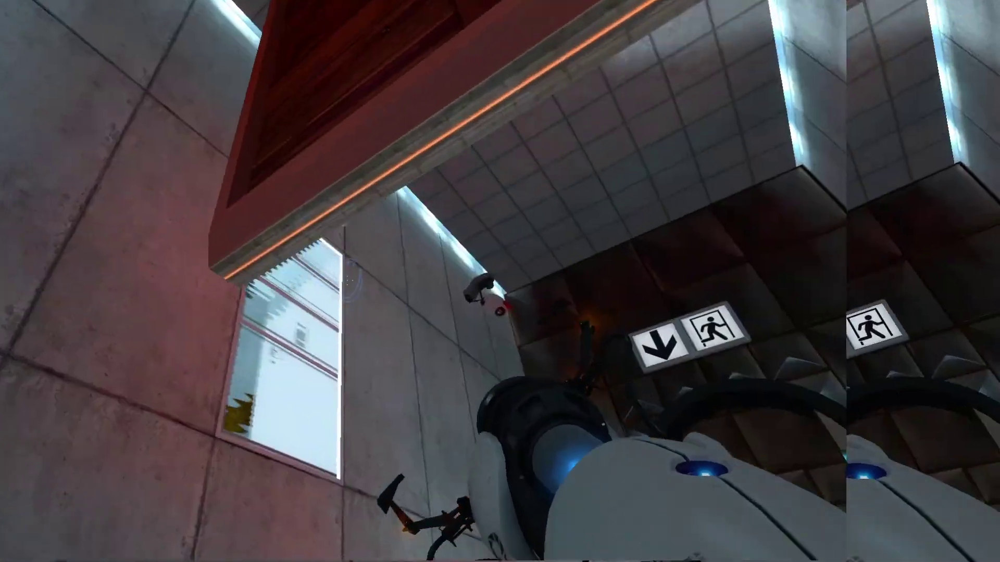
left_click(500, 281)
Knock down the stair room's security camera with a portal and throw it into the pit
key("w")
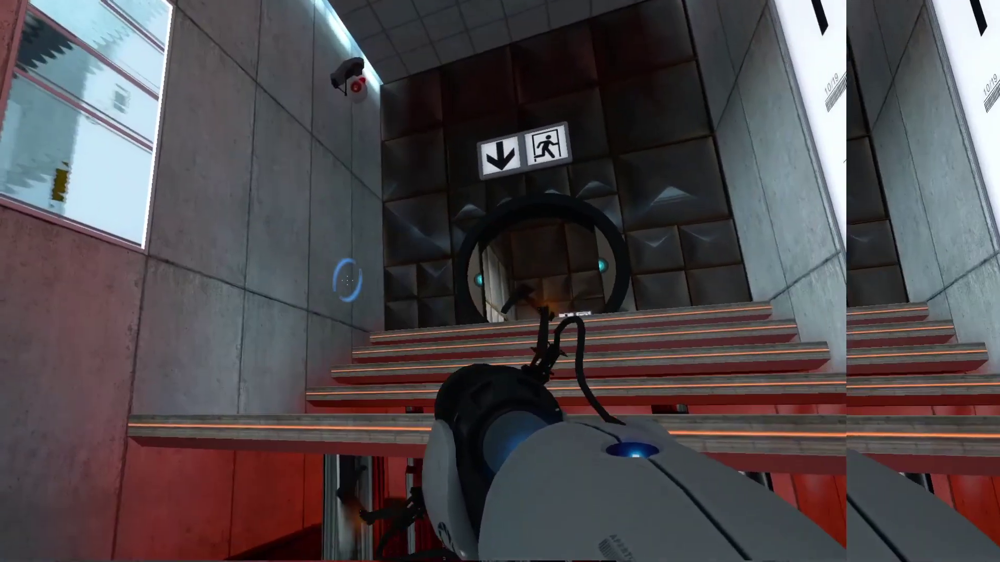
key("w")
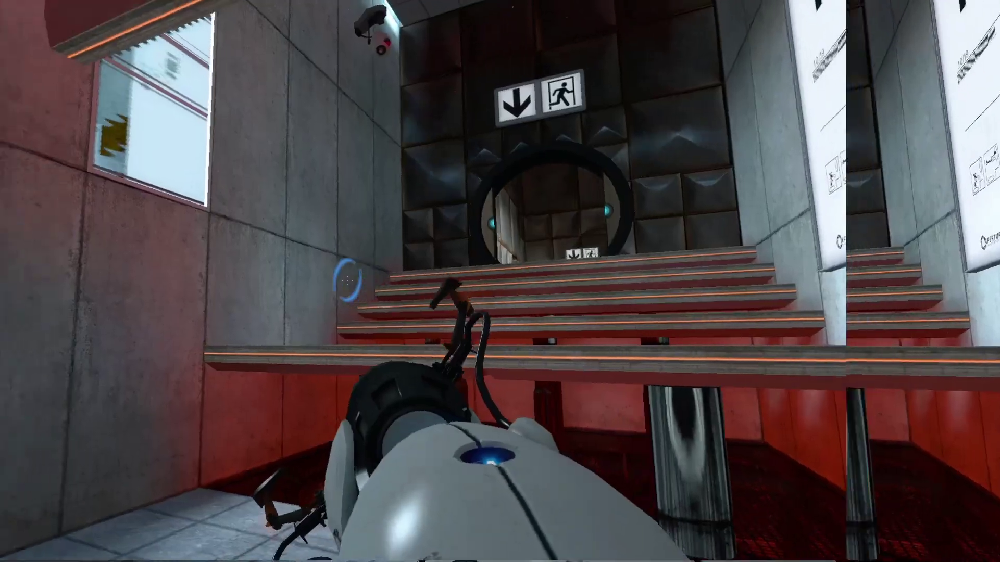
key("w")
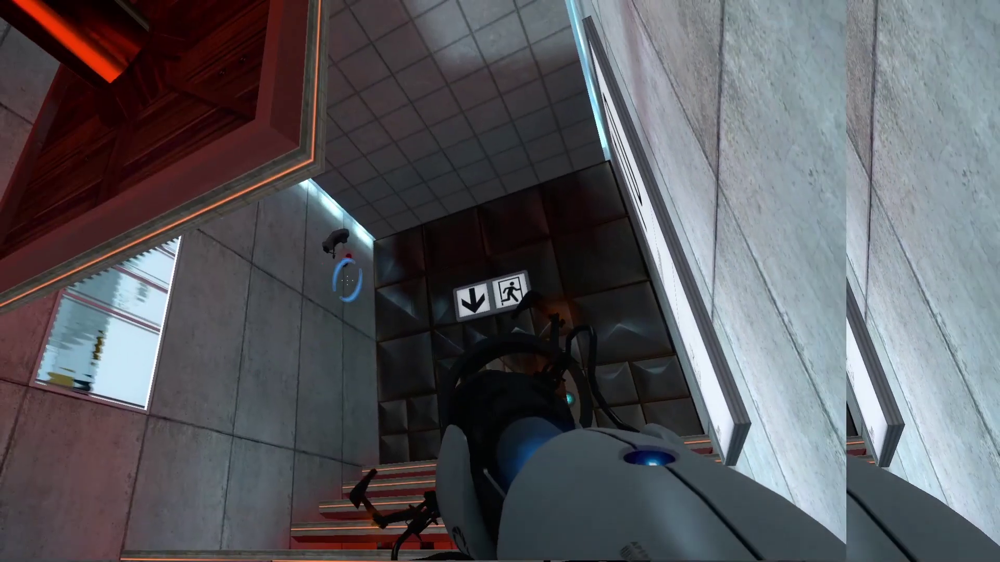
key("w")
key("w")
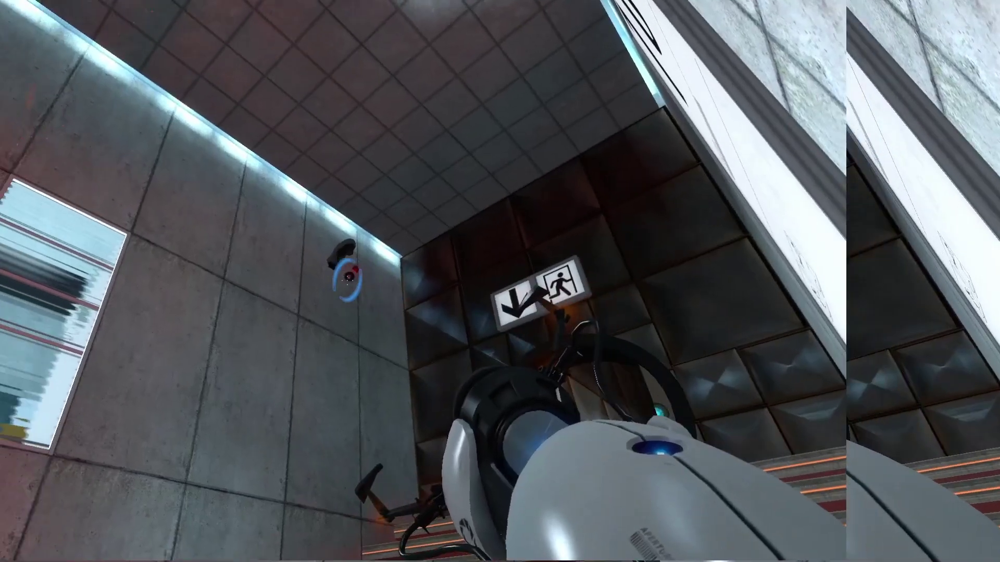
left_click(500, 282)
key("w")
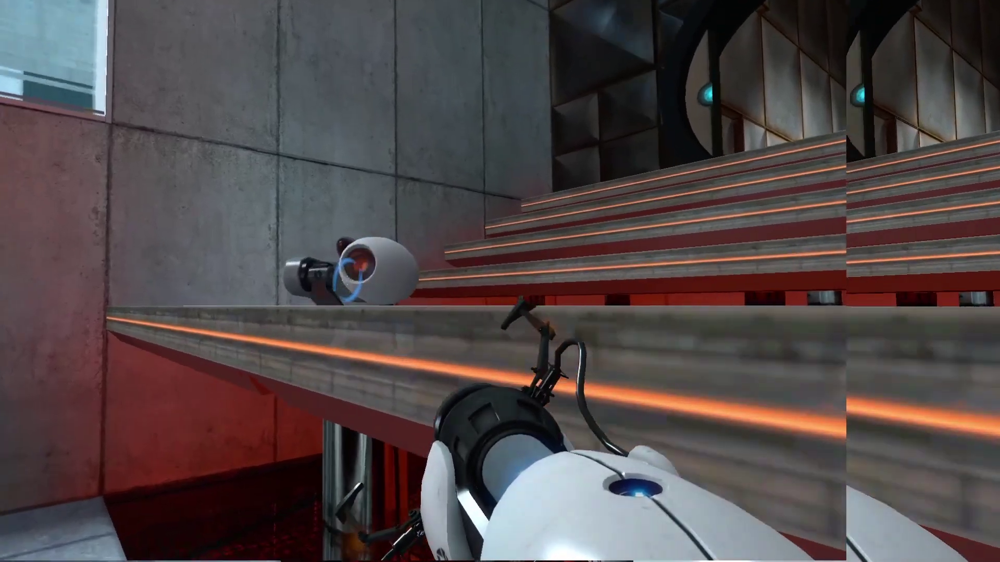
key("e")
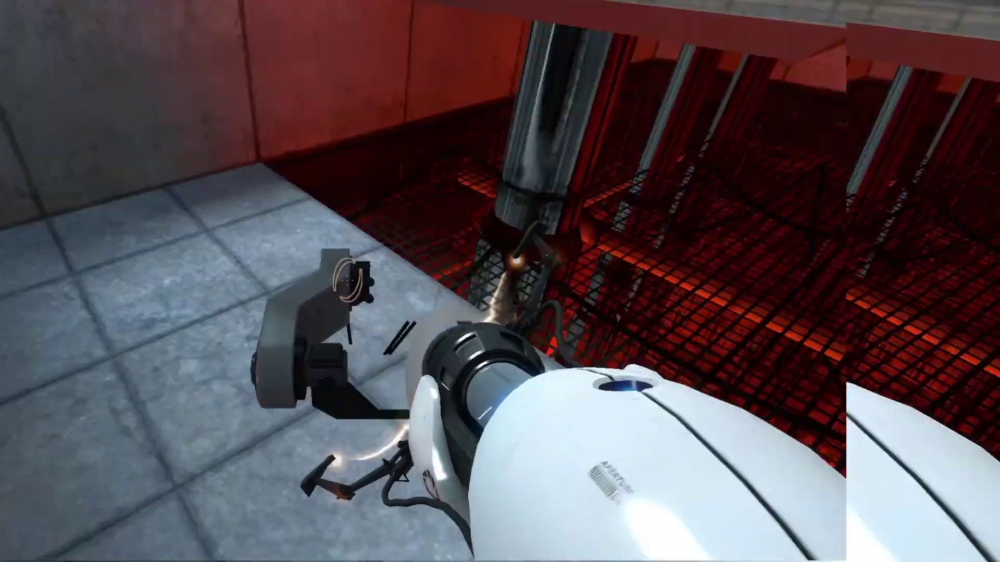
left_click(499, 281)
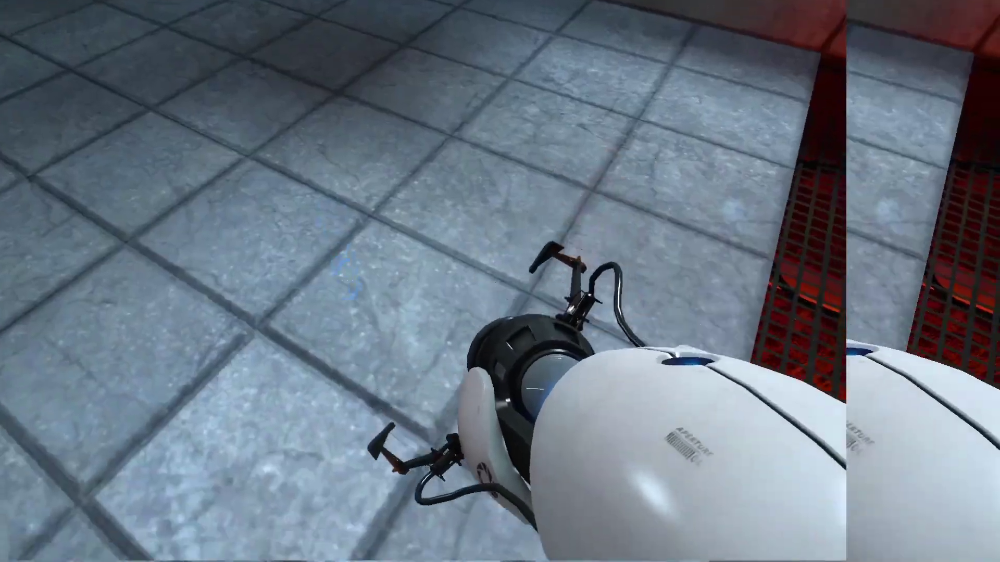
Drop through a blue floor portal, then place another floor portal and enter the next chamber
left_click(500, 281)
key("w")
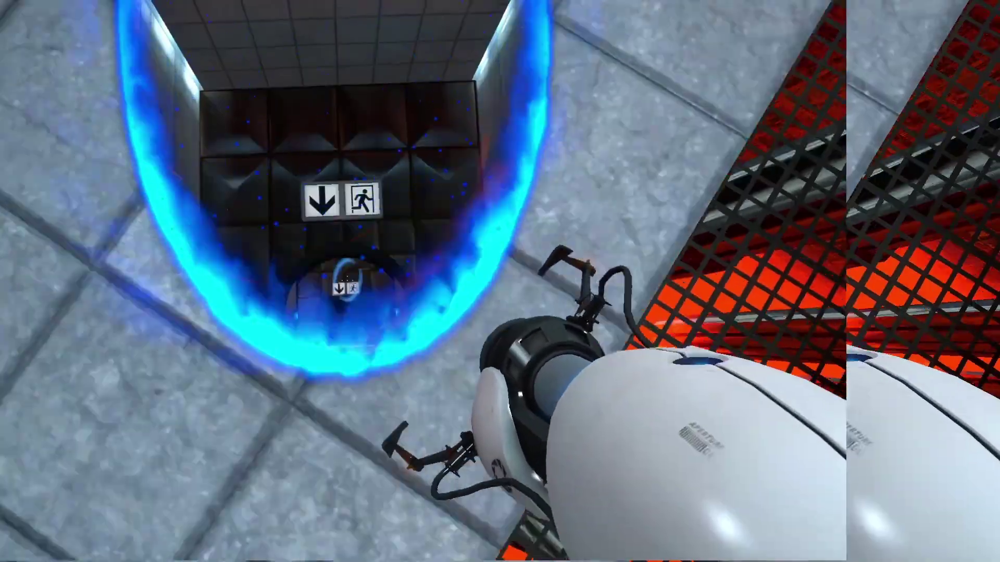
key("w")
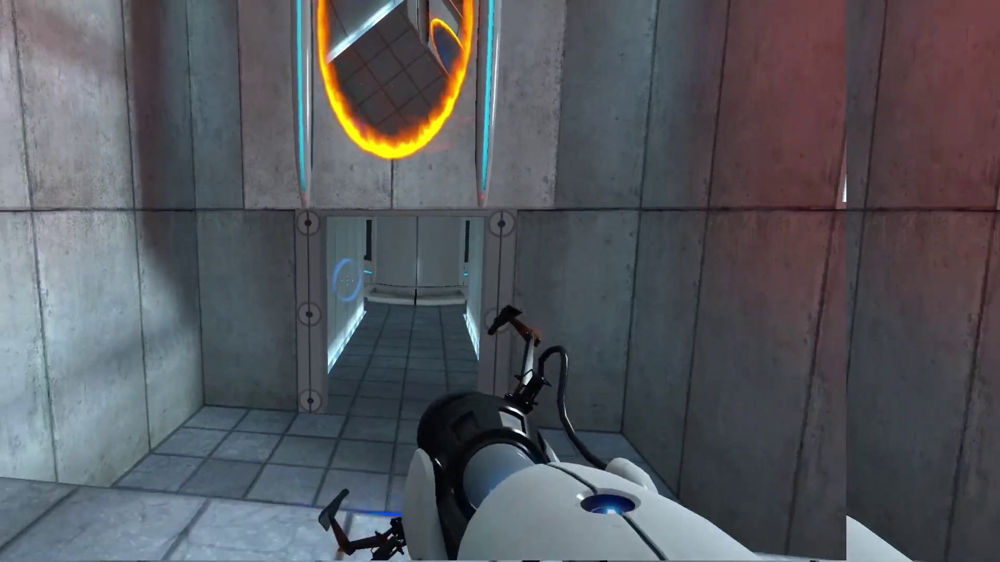
key("w")
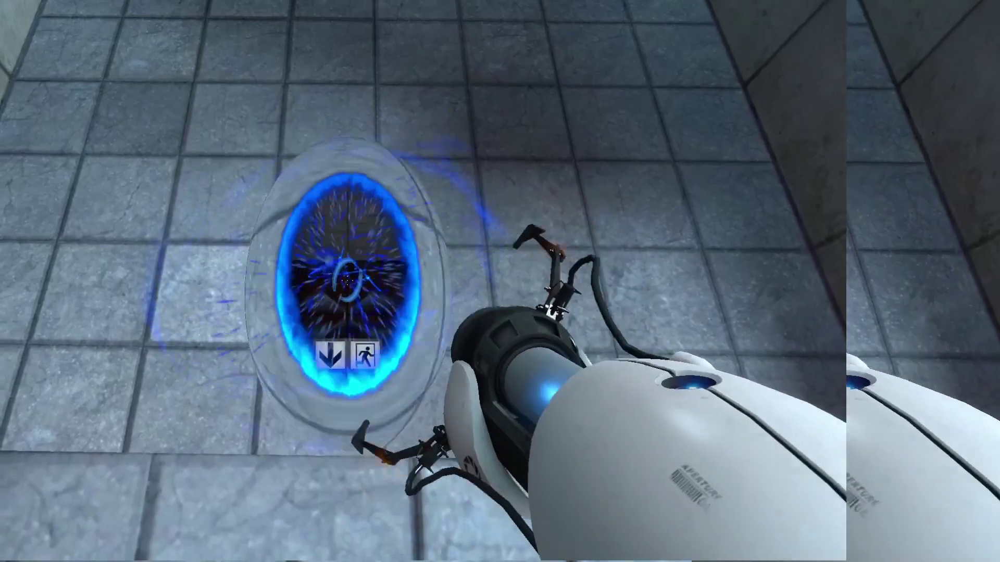
key("w")
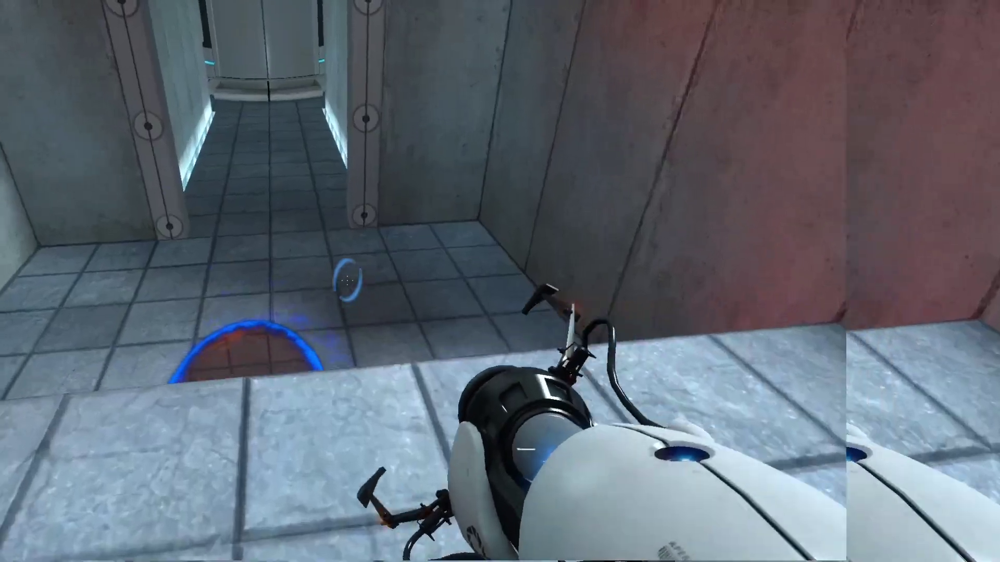
left_click(500, 281)
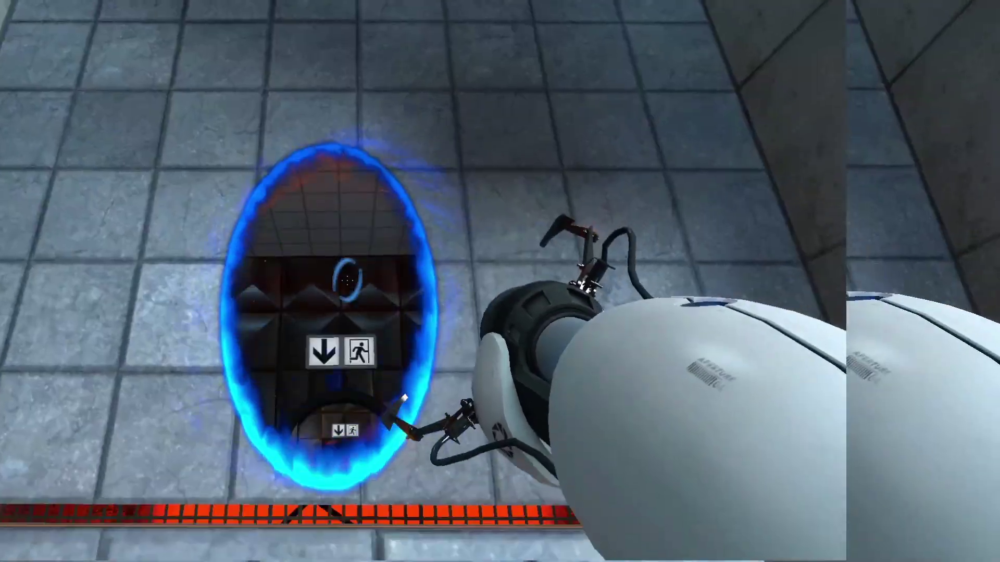
key("w")
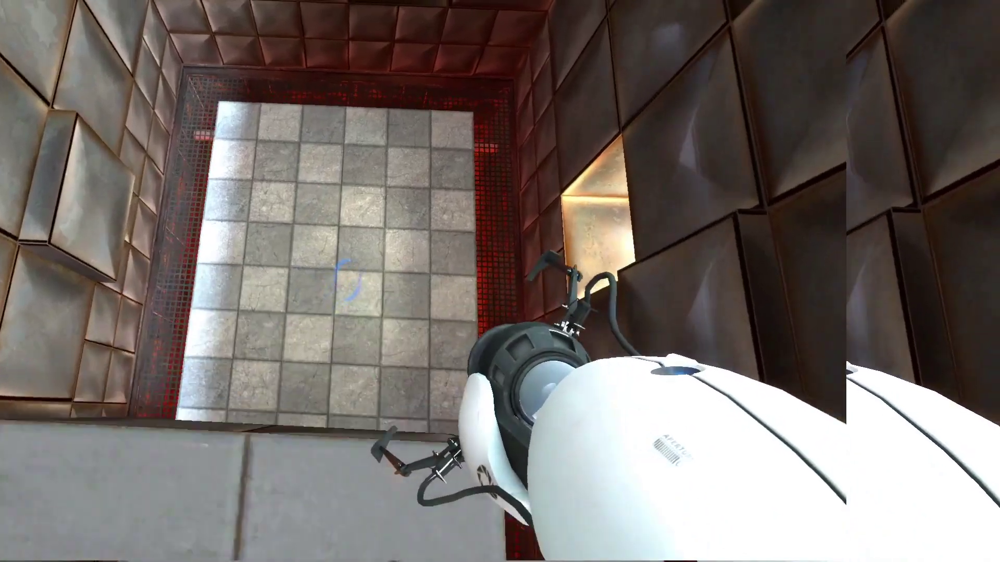
Shoot an orange portal onto the tiled platform in the pit
left_click(346, 280)
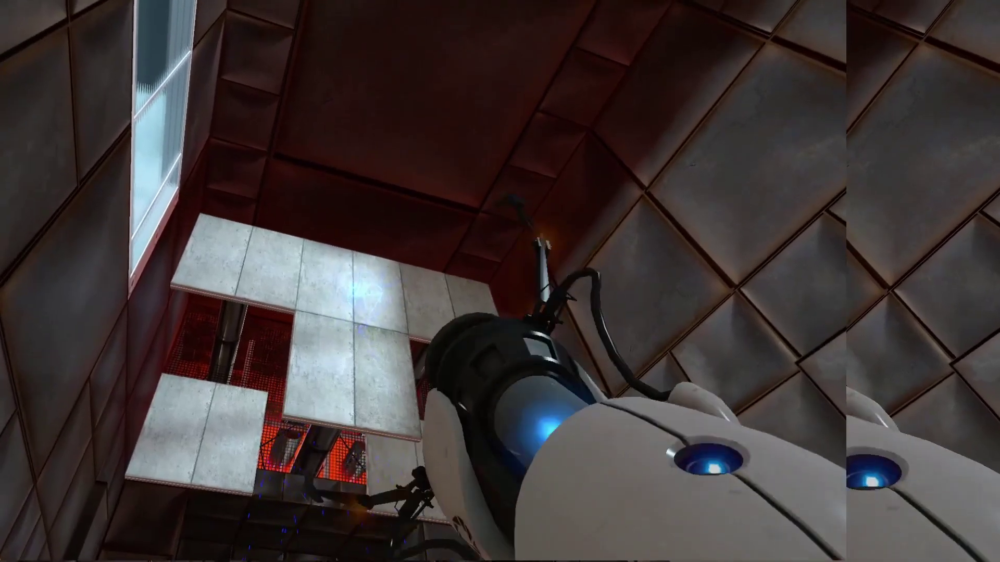
Fire a blue portal at the high stairwell panel, pairing it with the pit's orange portal
left_click(500, 281)
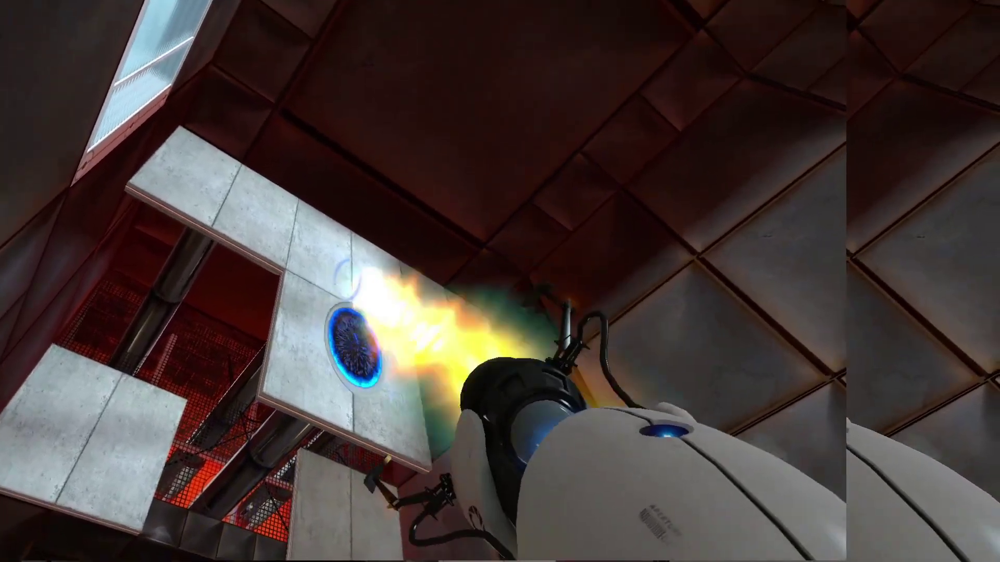